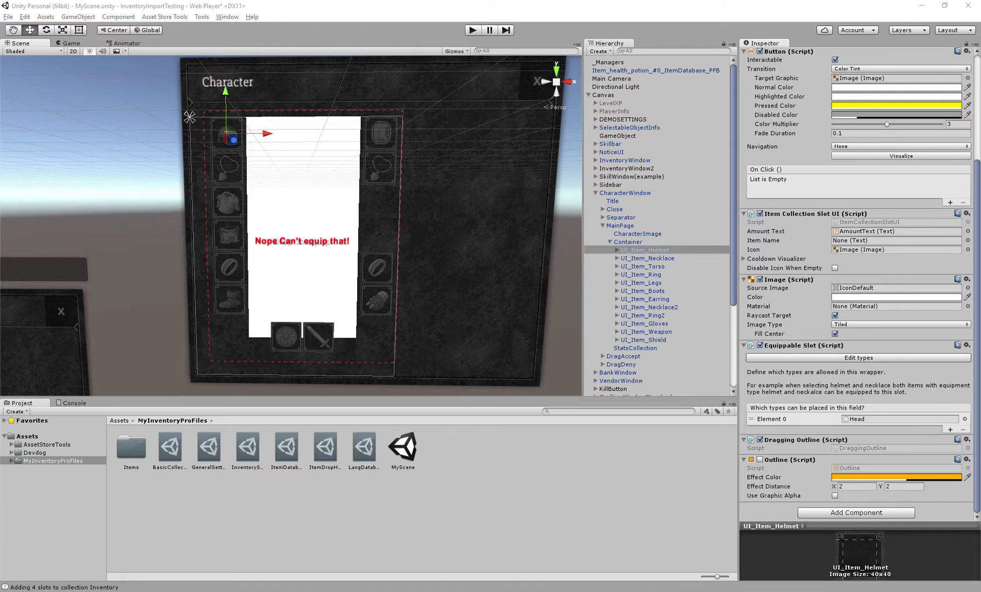
Under CharacterWindow, select the twelve equip slots from UI_Item_Helmet through UI_Item_Shield
key(alt+Tab)
click(192, 117)
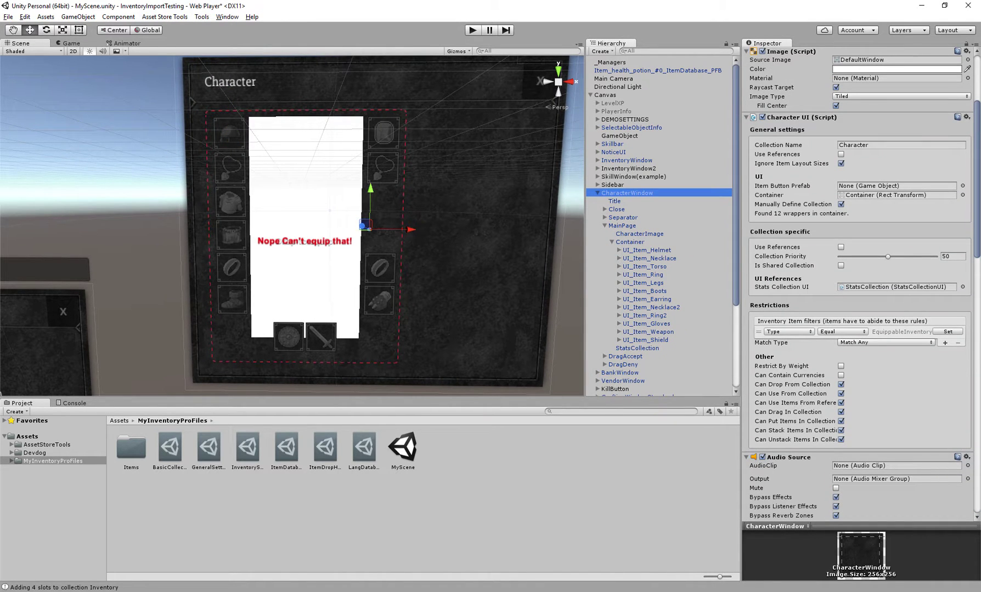
scroll(292, 225, down, 3)
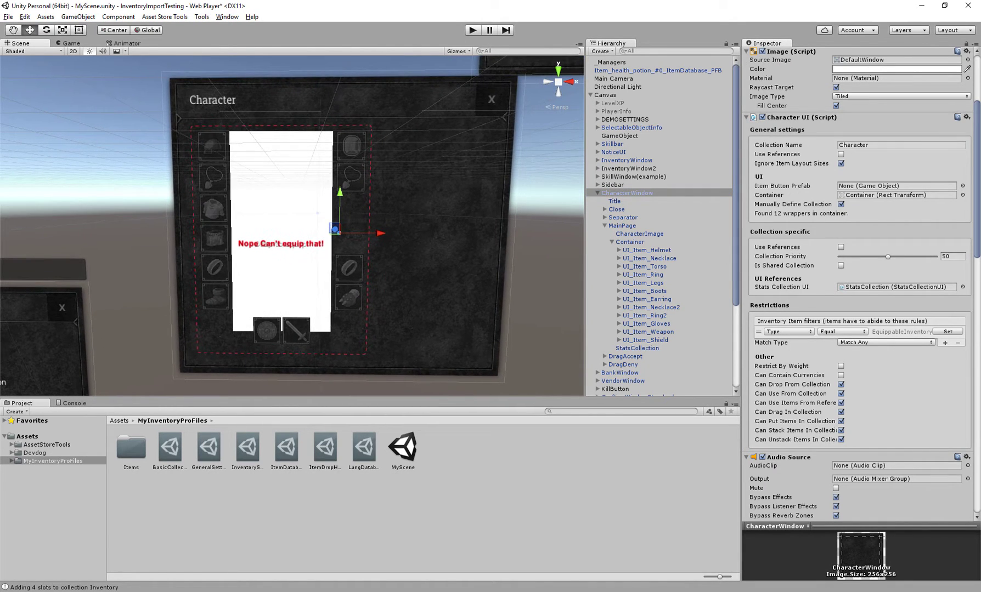
click(646, 250)
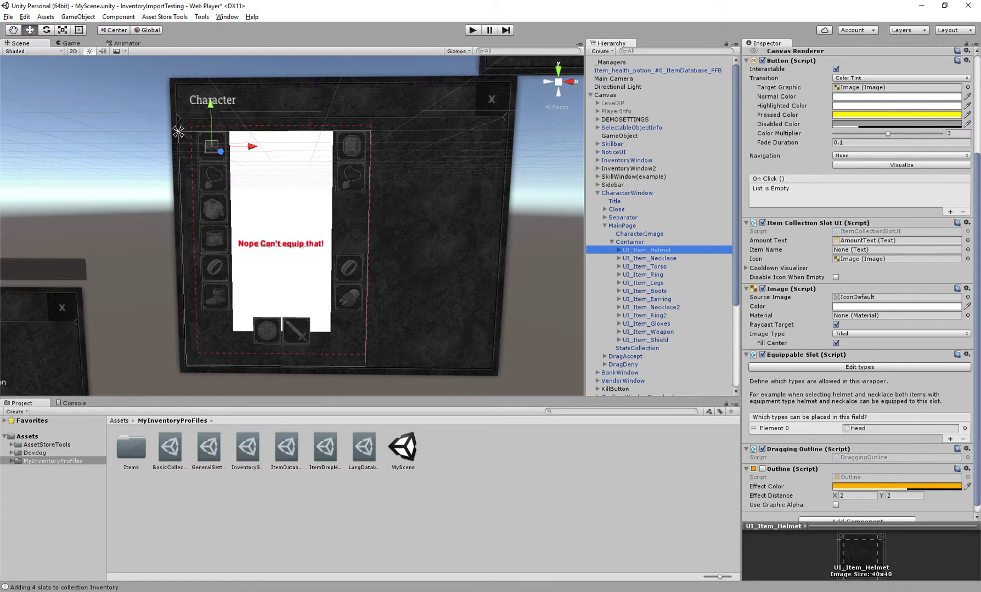
shift+click(645, 341)
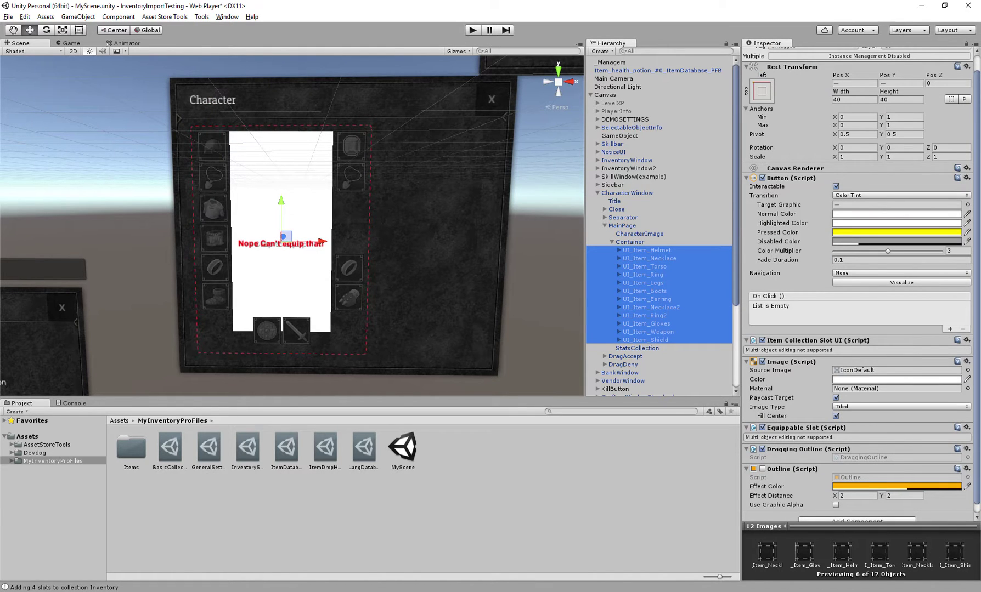
Delete the twelve slots, breaking the prefab, and deactivate the CharacterImage object
key(Delete)
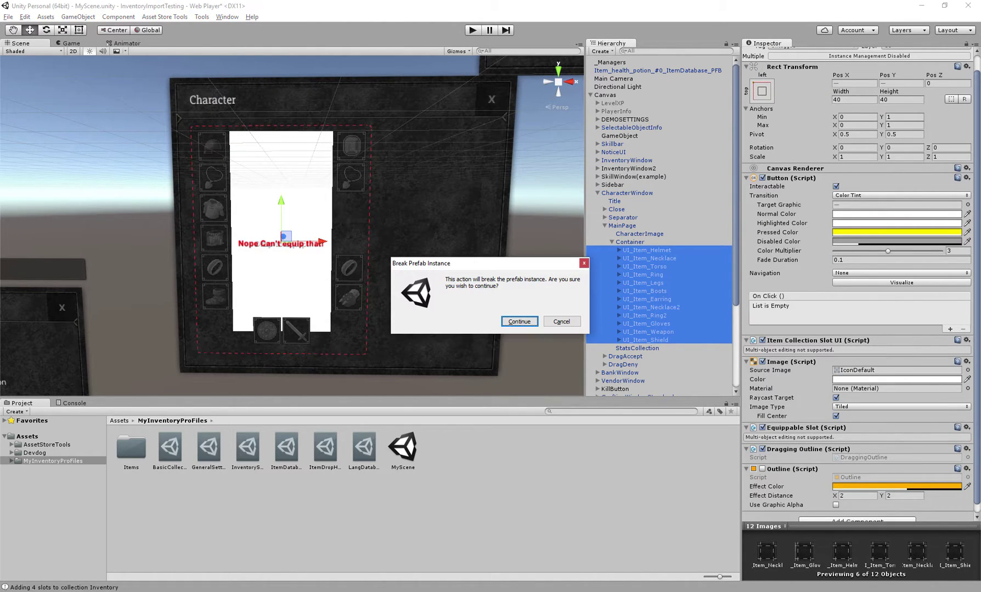
click(520, 322)
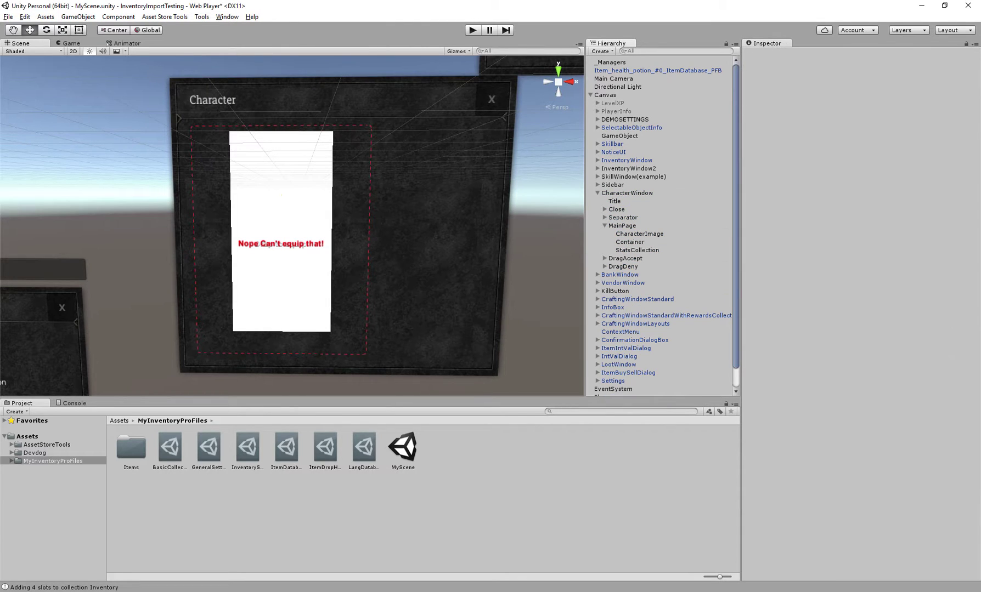
click(329, 233)
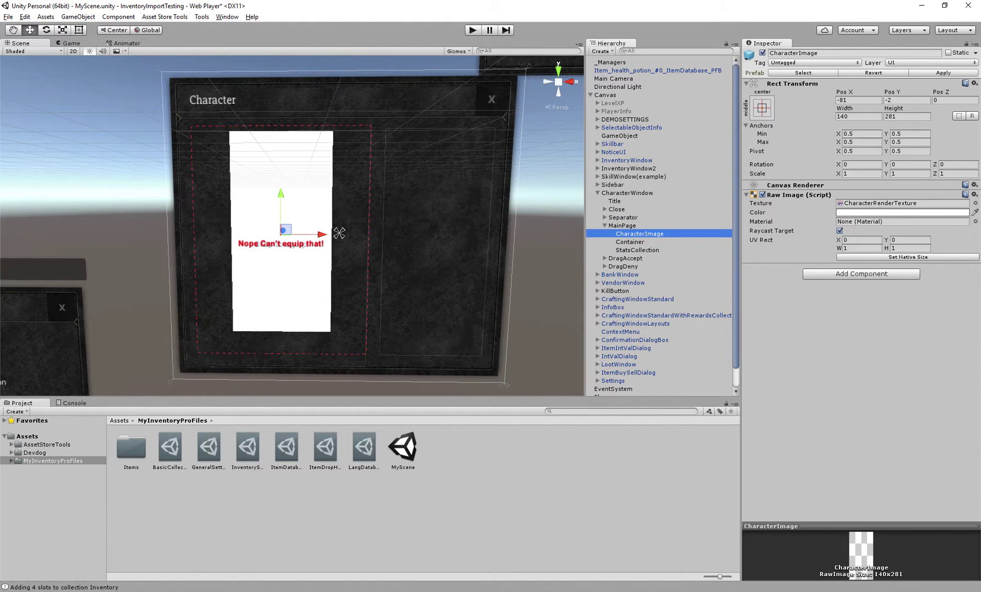
click(762, 53)
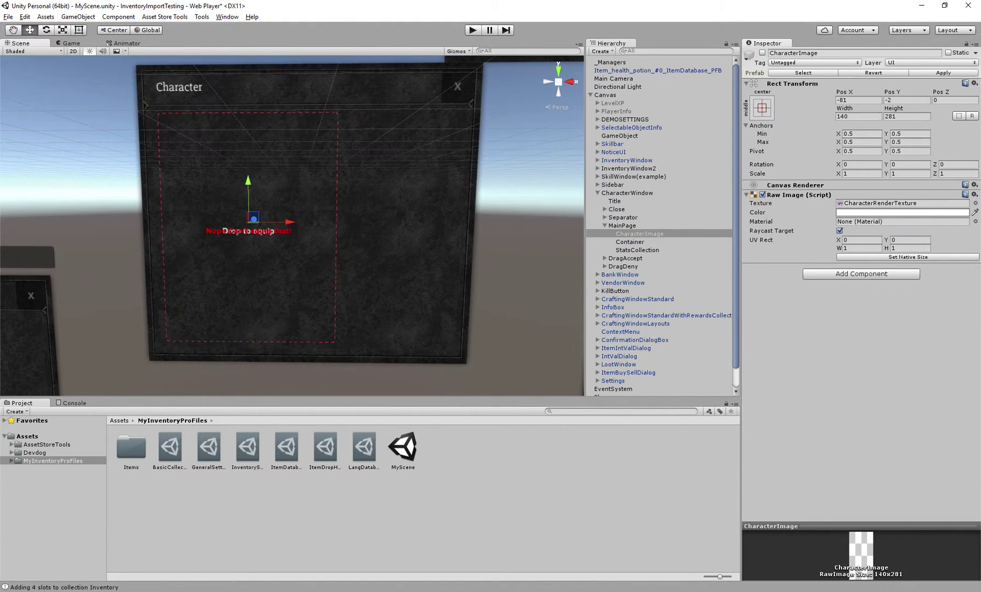
Select CharacterWindow and inspect its EquippableInventoryItem restriction filter
click(627, 192)
alt+drag(291, 219, 275, 213)
scroll(859, 274, down, 5)
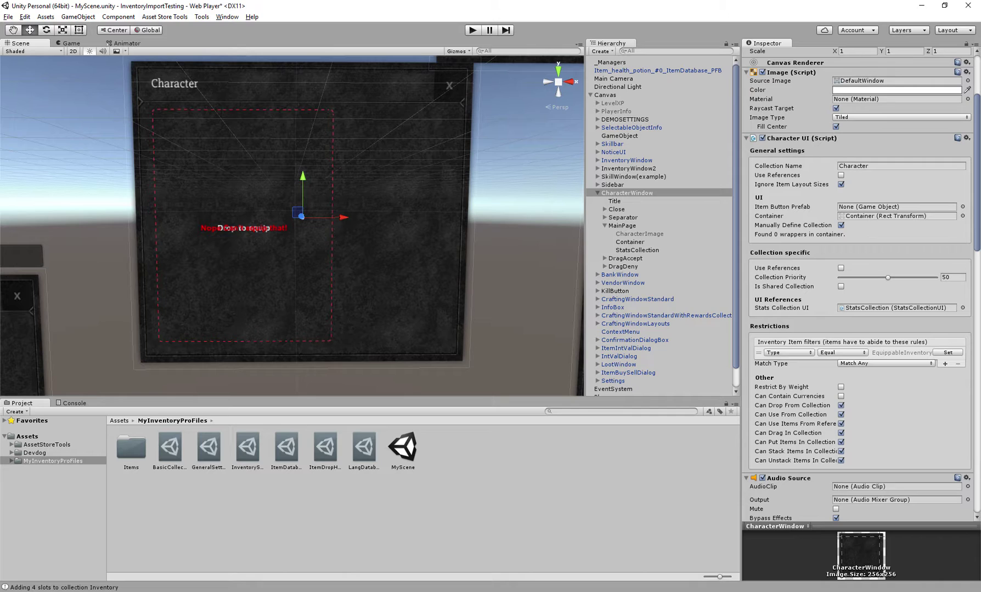
click(885, 363)
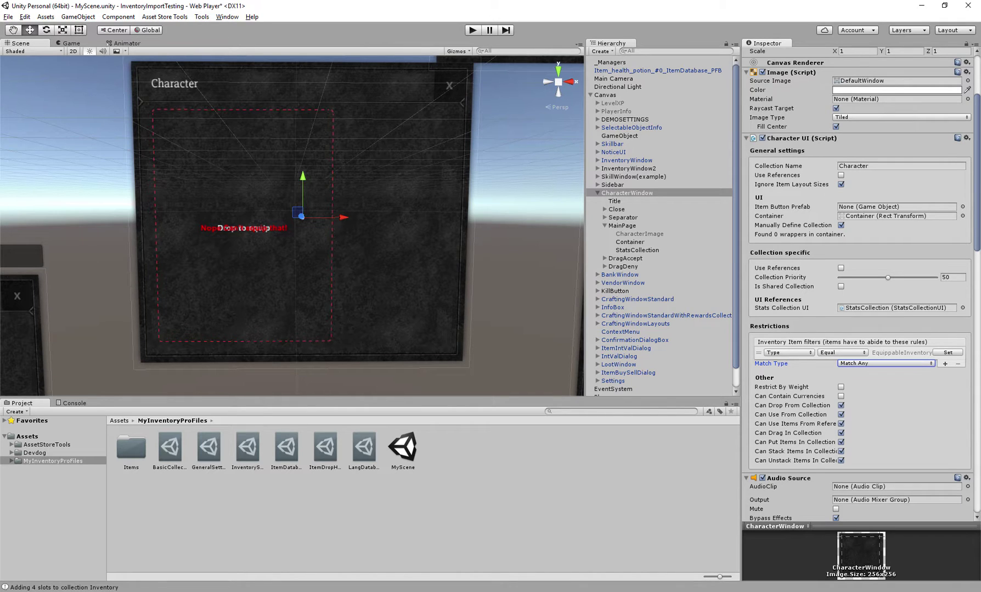
click(759, 352)
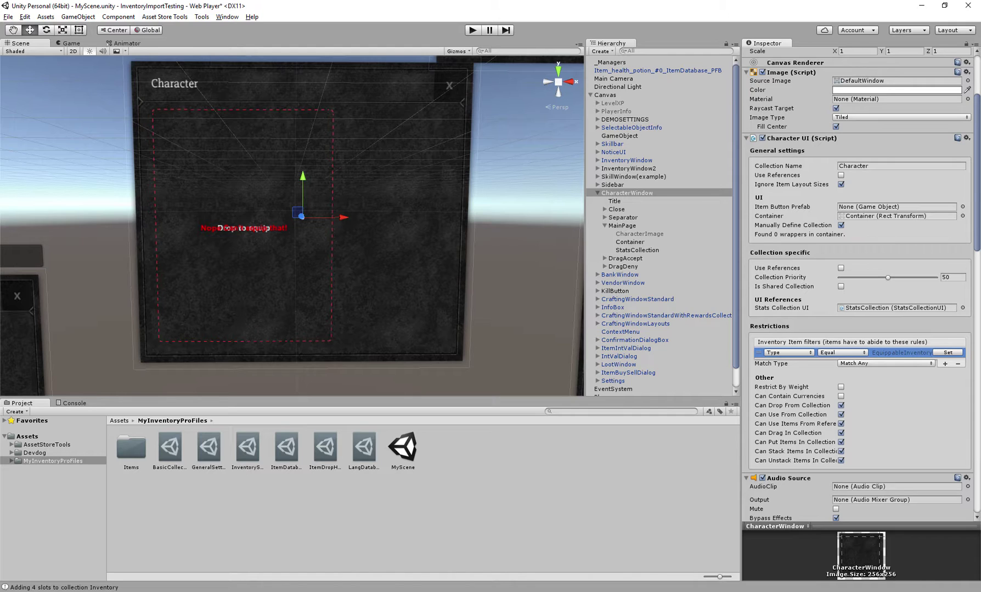
Duplicate the filter row, cancel the type picker, and delete the duplicated row
key(ctrl+d)
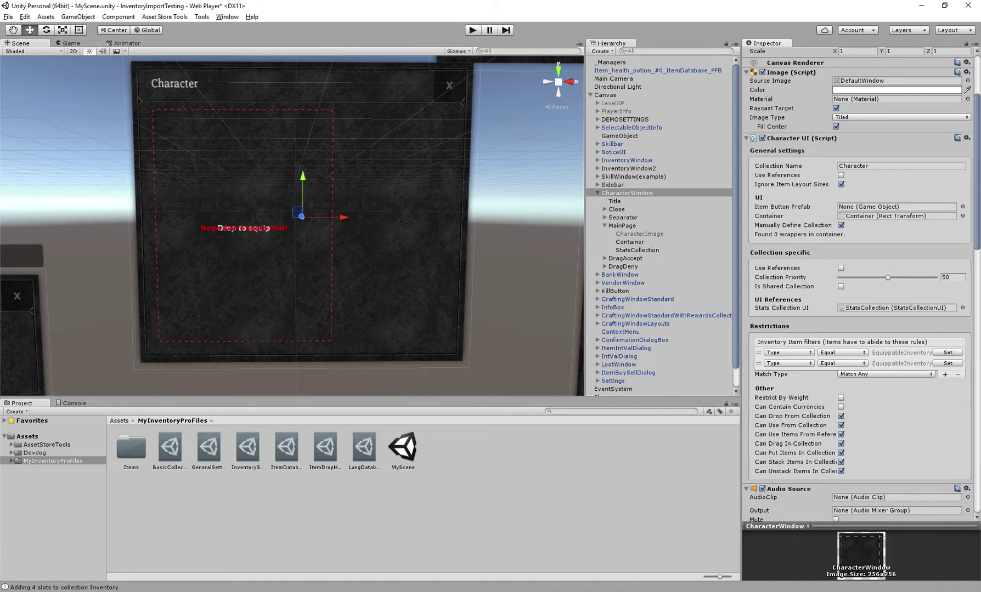
click(948, 363)
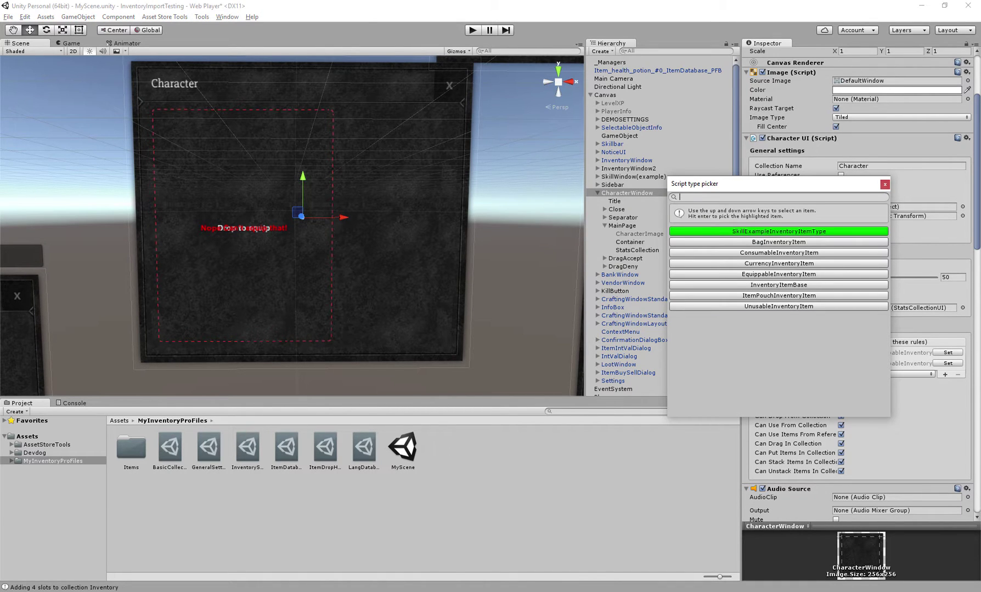
key(Escape)
click(759, 363)
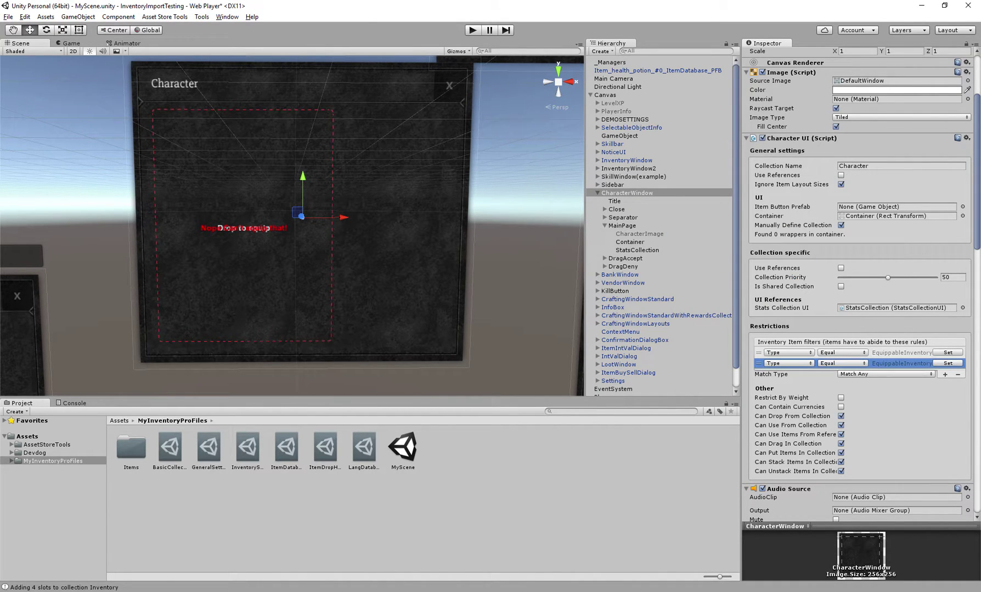
key(Delete)
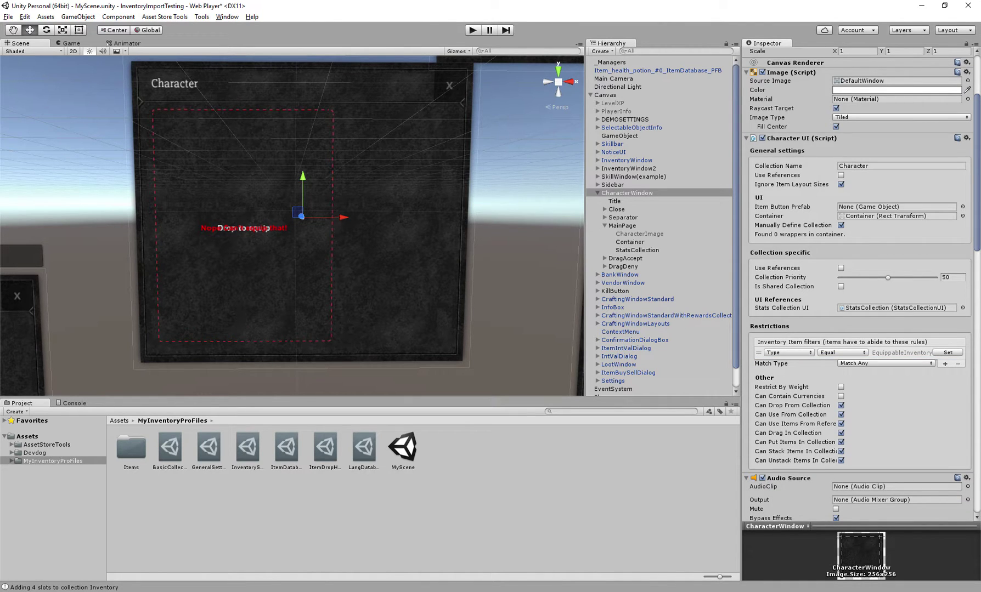
scroll(861, 286, up, 2)
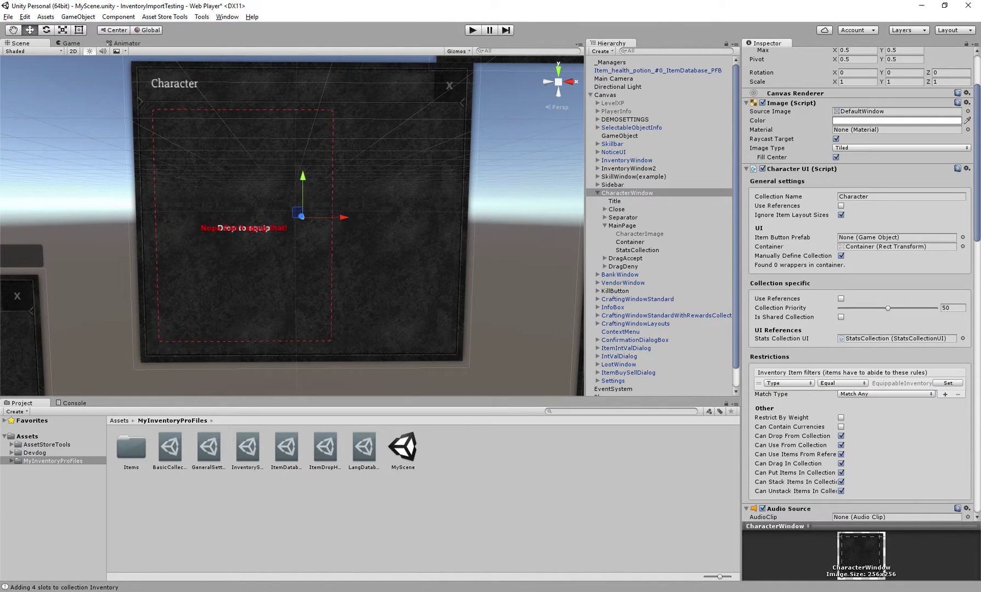
click(896, 338)
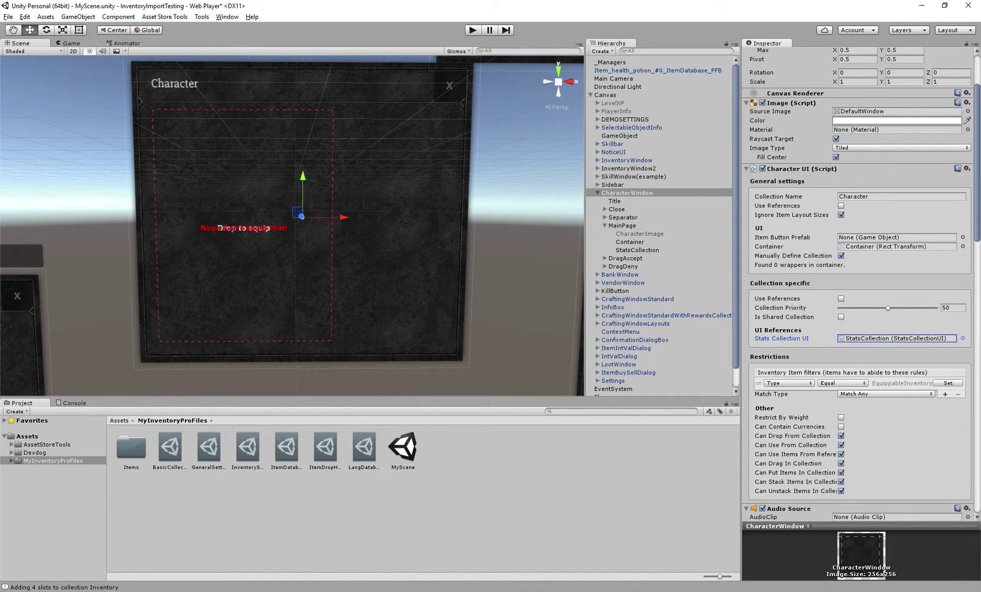
click(896, 338)
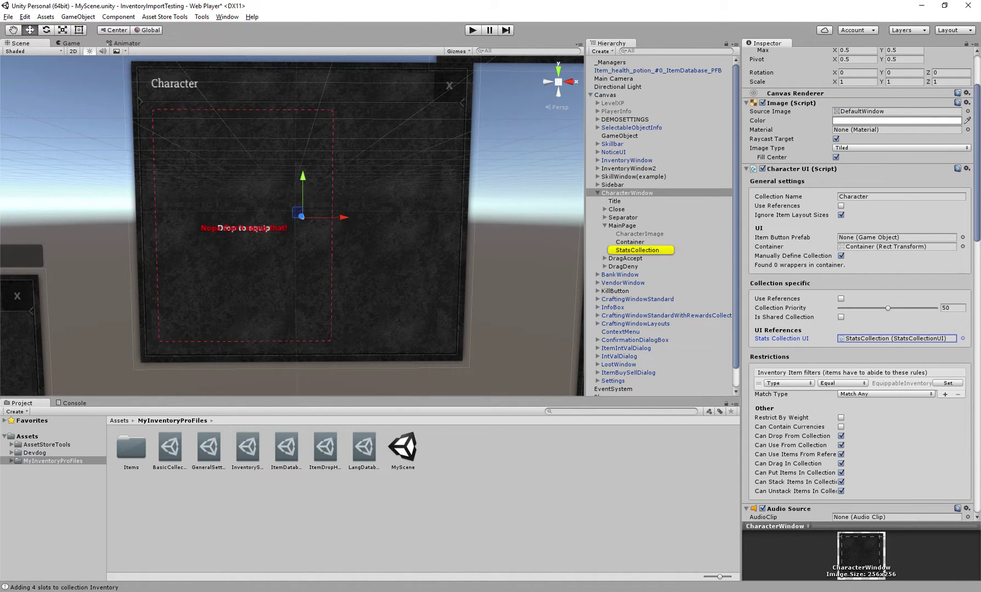
click(637, 250)
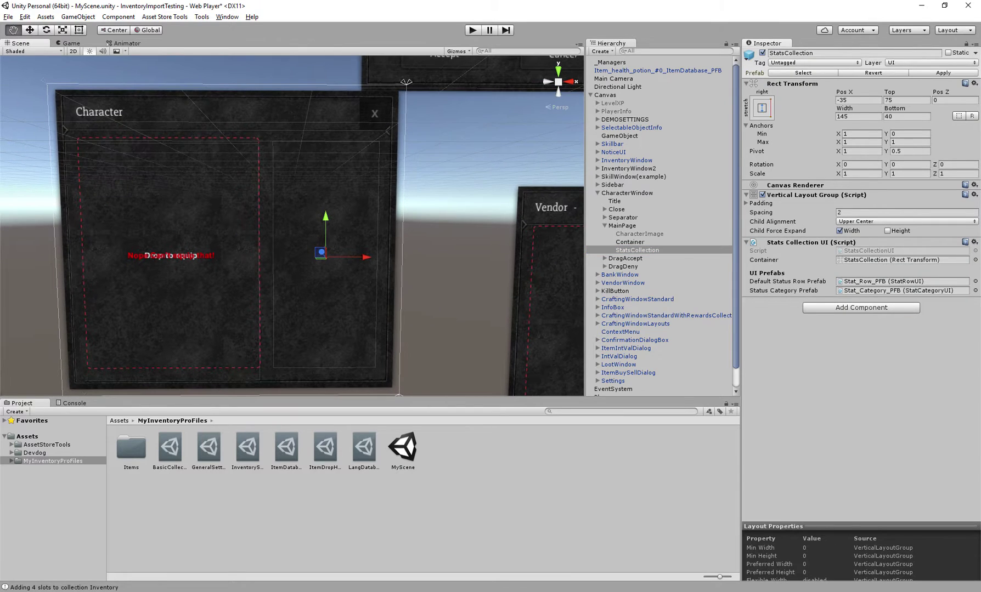
key(t)
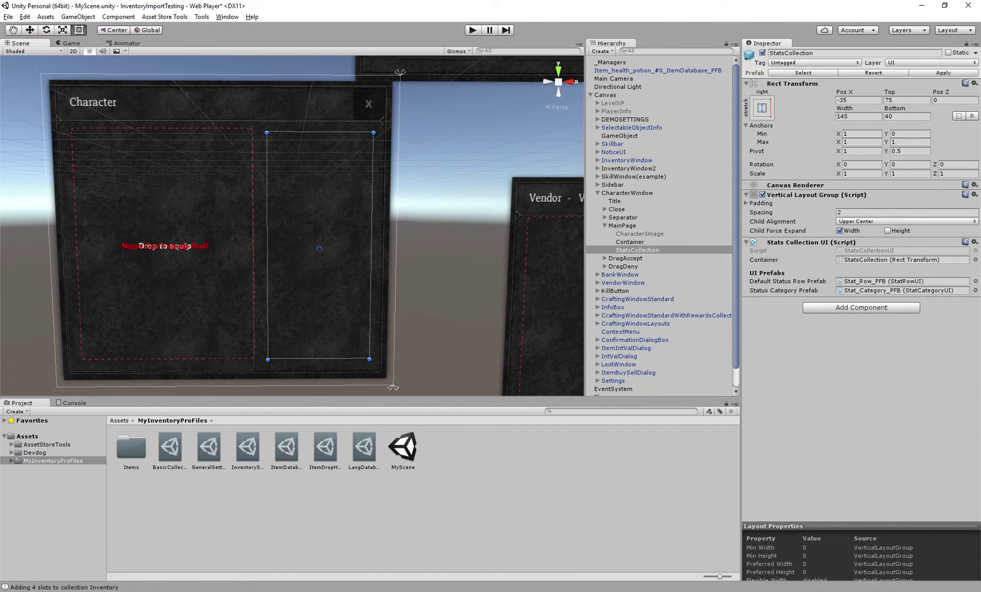
middle_drag(318, 247, 395, 241)
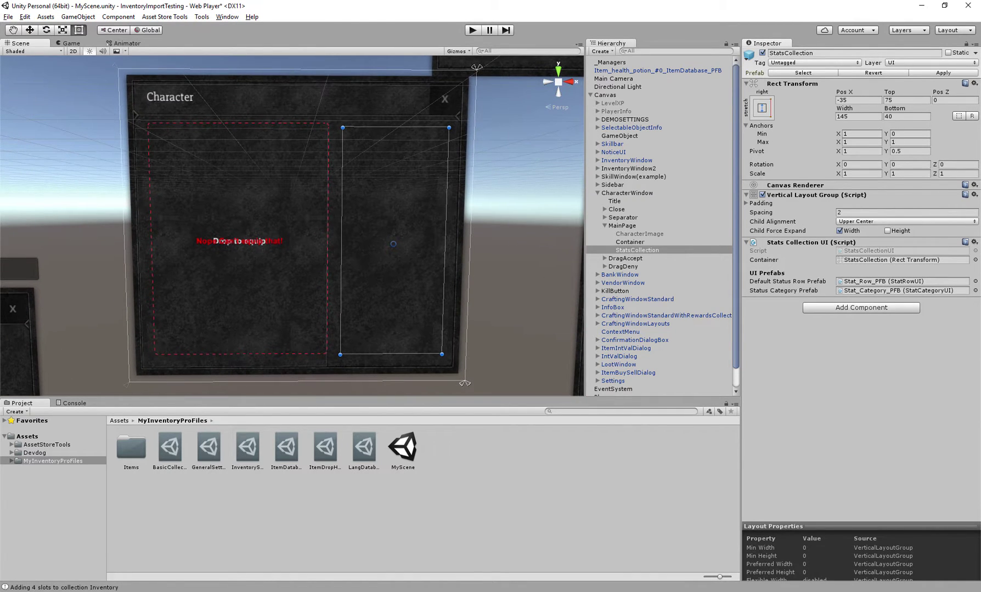
click(626, 192)
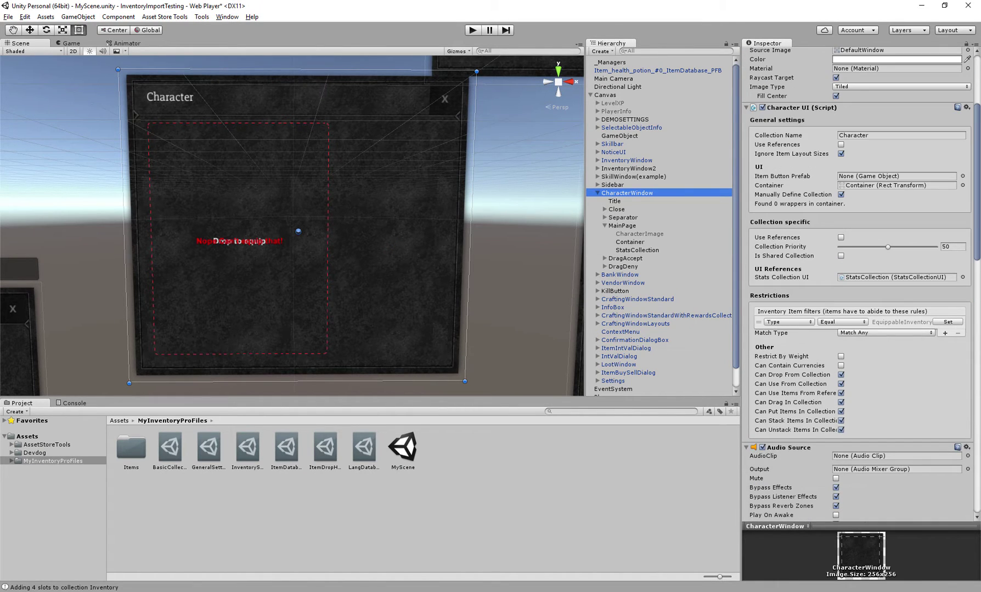
Follow Character UI's Container reference to select Container and frame it in the Scene view
click(792, 194)
middle_drag(384, 244, 395, 244)
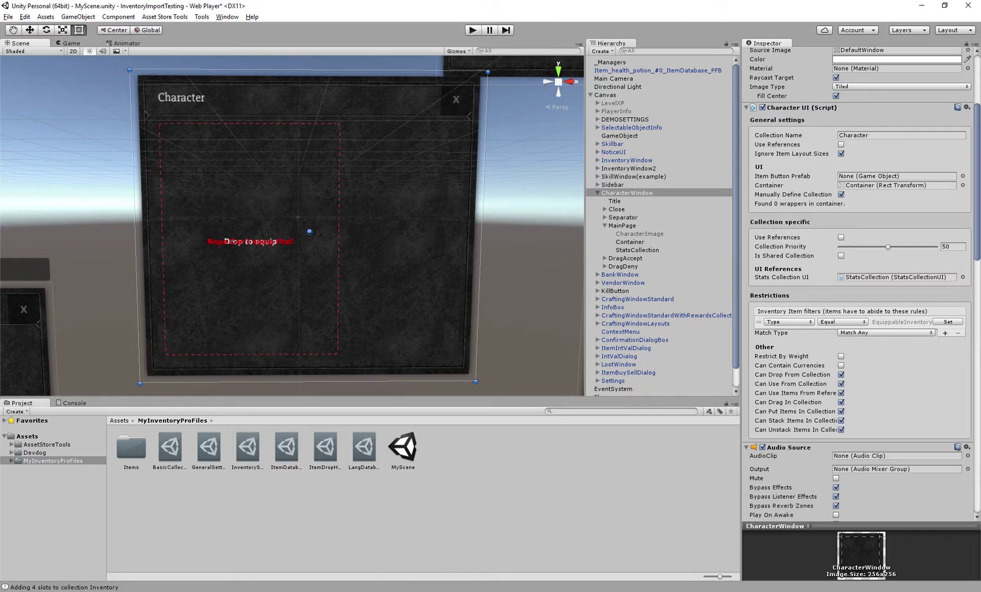
click(793, 194)
click(896, 184)
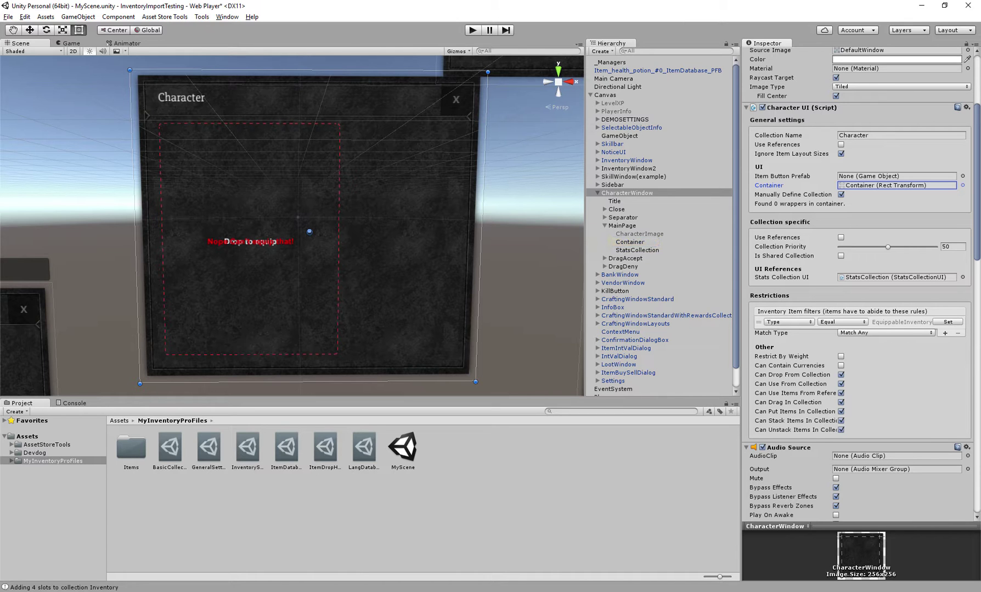
double_click(896, 185)
key(f)
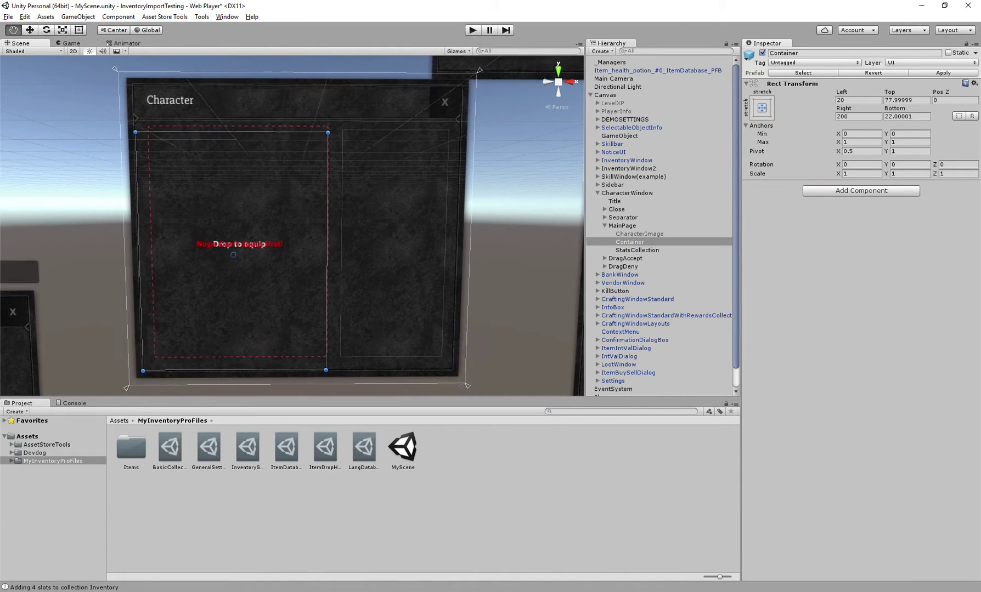
alt+drag(307, 230, 284, 223)
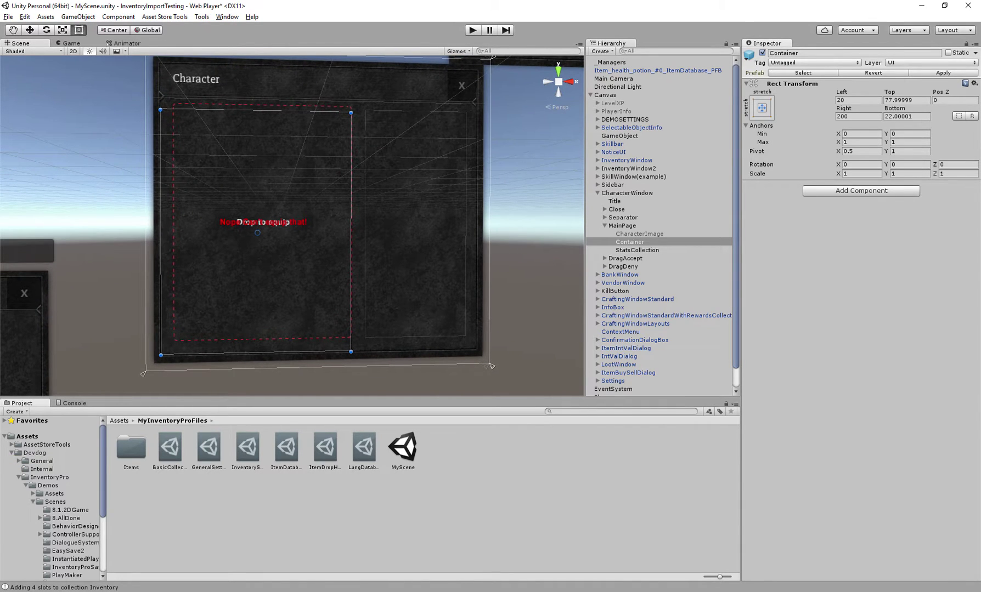
Browse to Demos > Assets > UI > UI_Prefabs and select the UI_Item_PFB prefab
scroll(52, 499, down, 2)
drag(106, 494, 126, 494)
scroll(55, 499, down, 1)
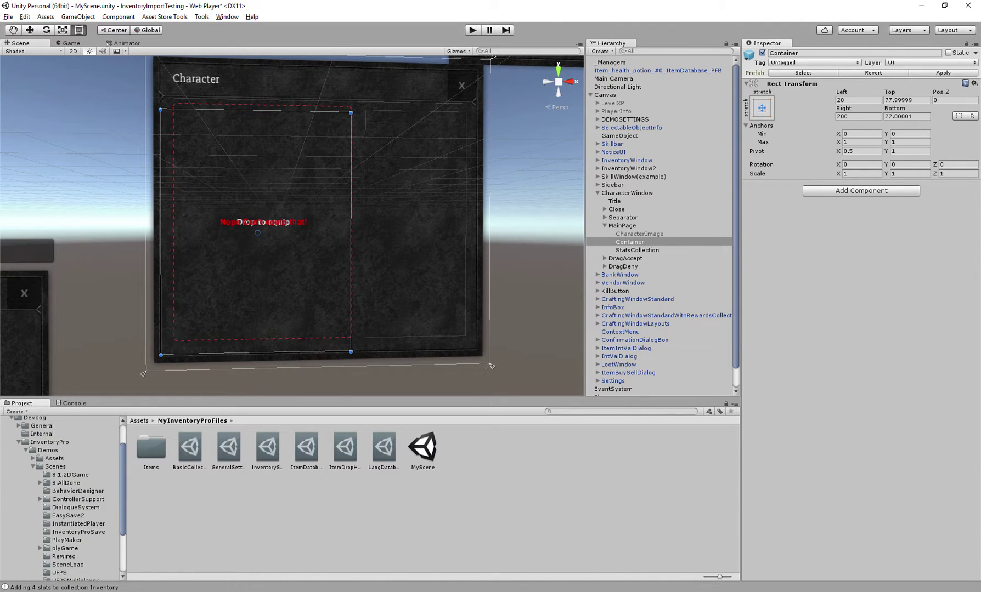
click(33, 466)
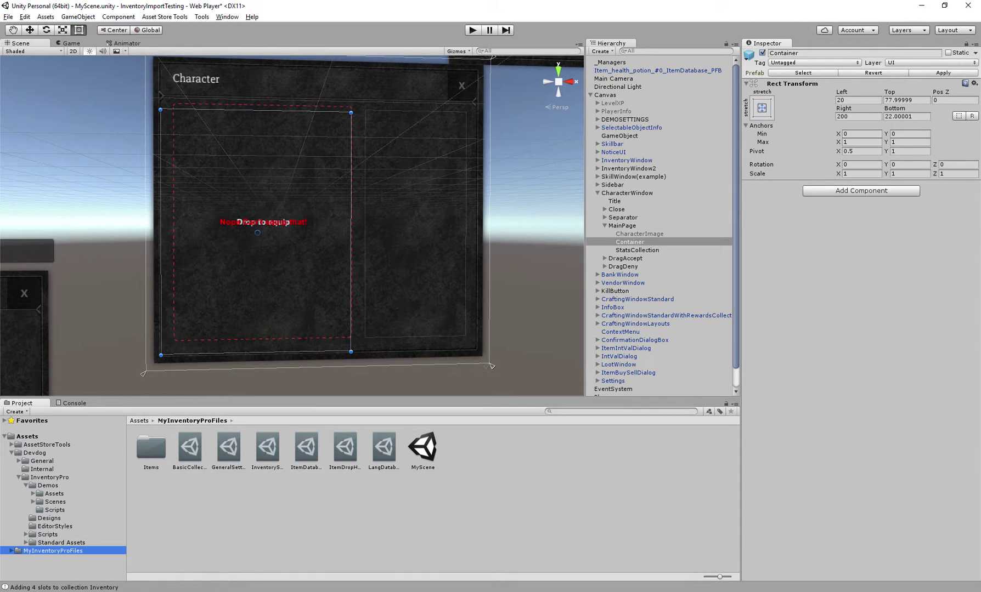
click(55, 493)
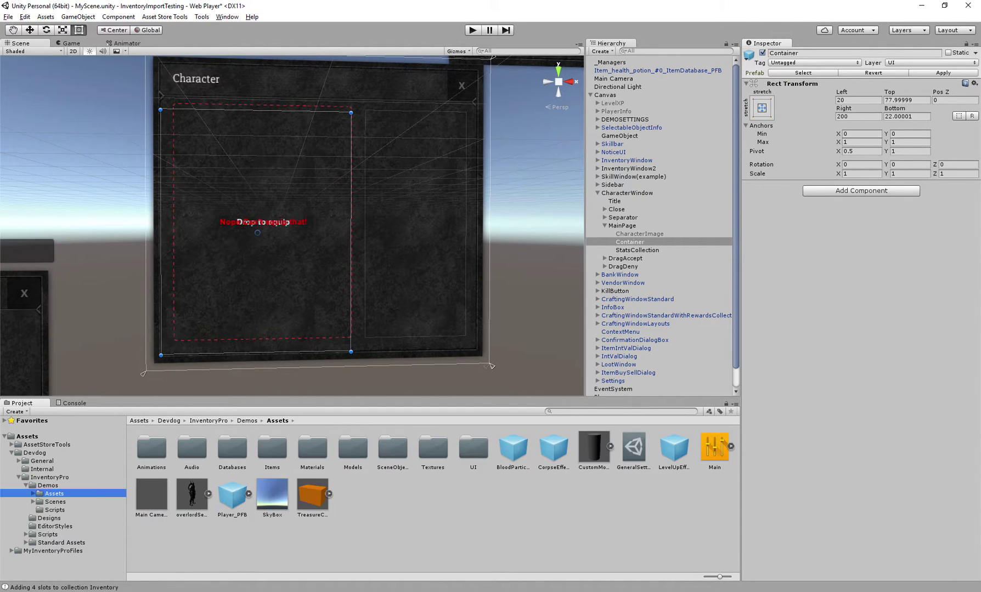
click(33, 494)
double_click(473, 448)
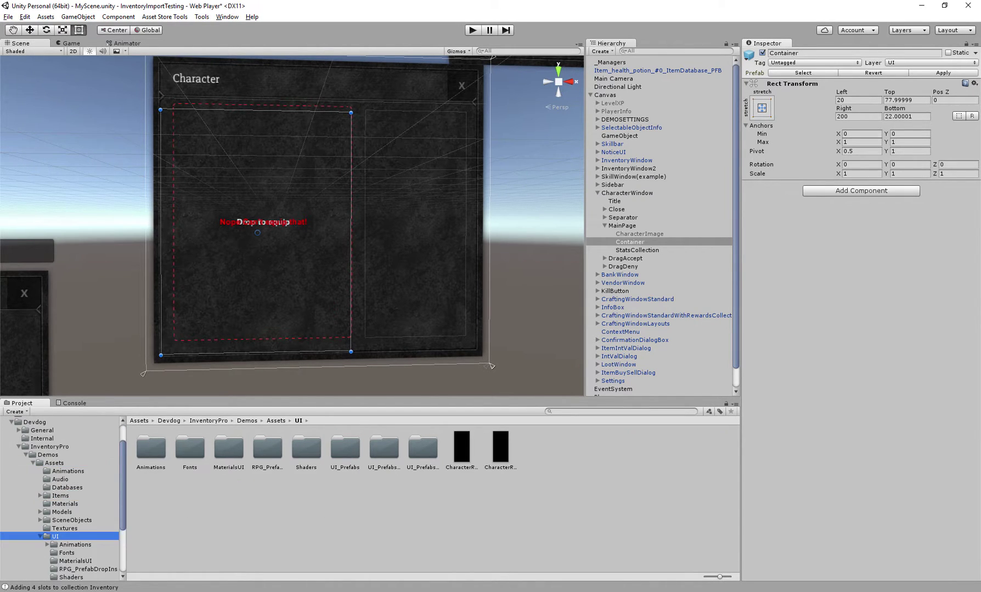
double_click(345, 447)
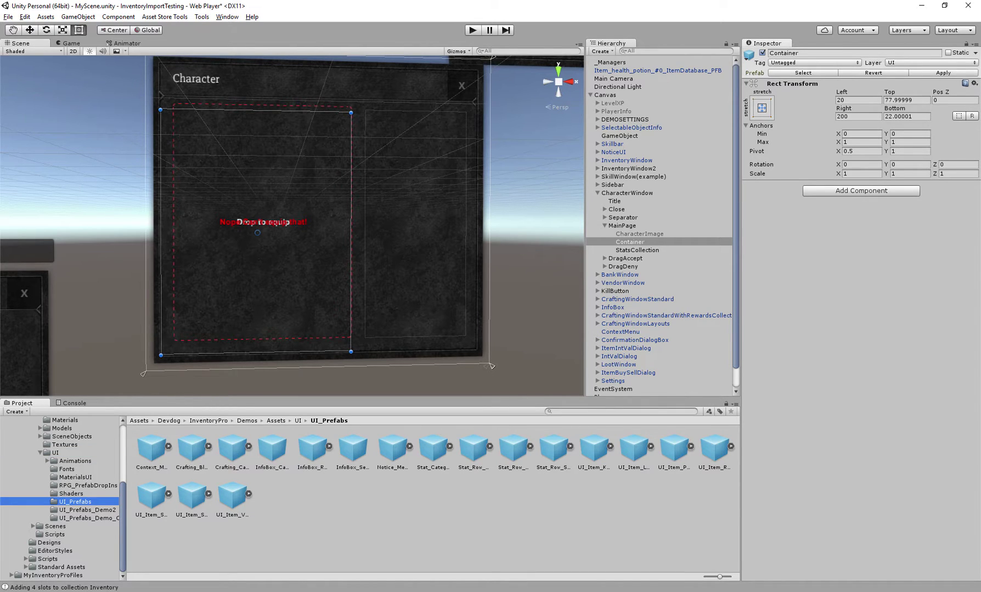
right_drag(258, 225, 278, 270)
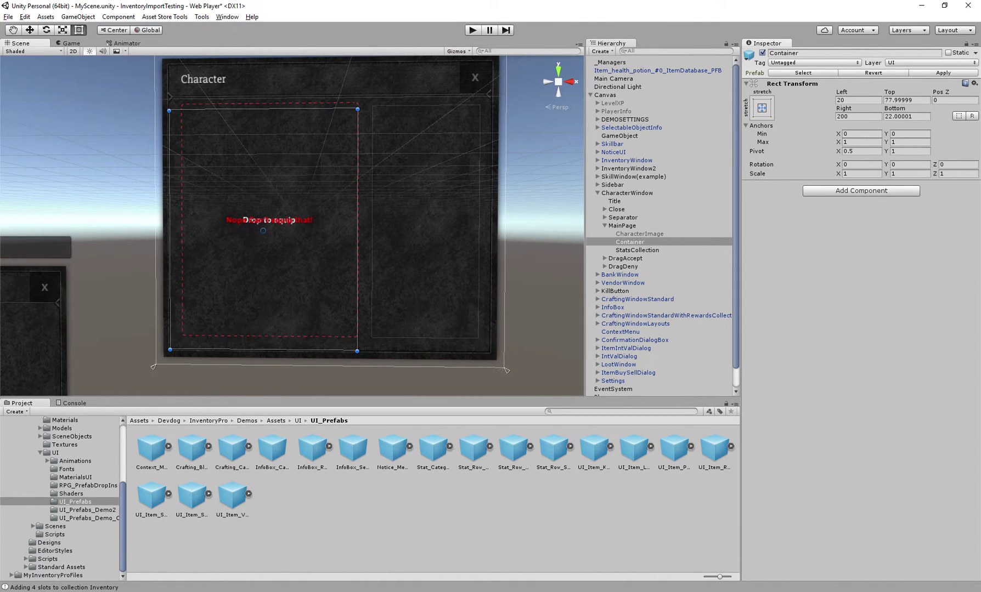
click(674, 449)
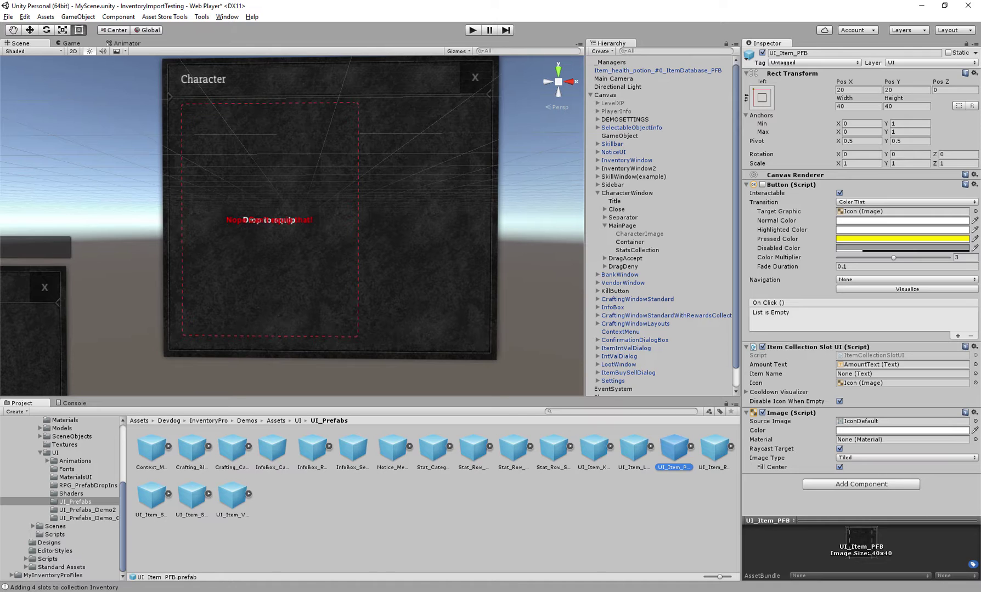
Add UI_Item_PFB under MainPage > Container and move it to the top-left corner
click(690, 446)
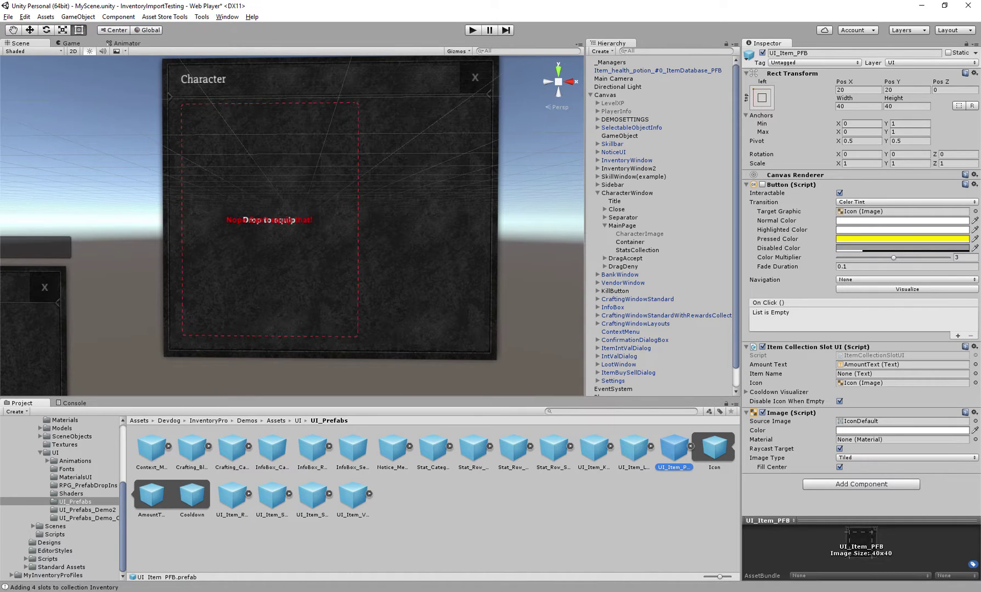
click(690, 446)
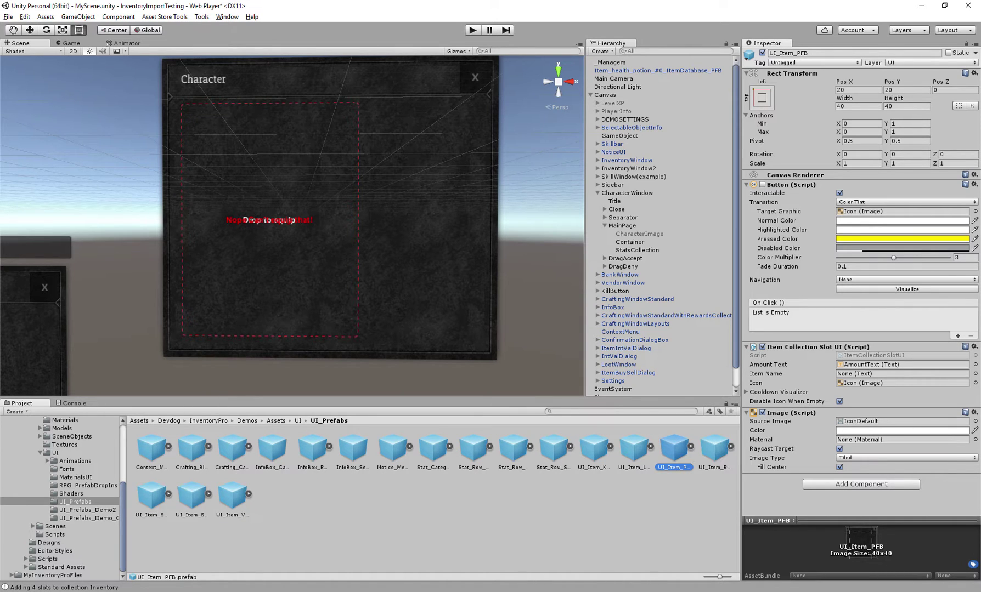
drag(674, 450, 629, 242)
scroll(168, 127, up, 2)
right_drag(297, 225, 274, 211)
click(307, 220)
click(208, 124)
drag(208, 124, 221, 151)
right_drag(296, 220, 275, 200)
Set the slot's AmountText child text to 3
click(619, 250)
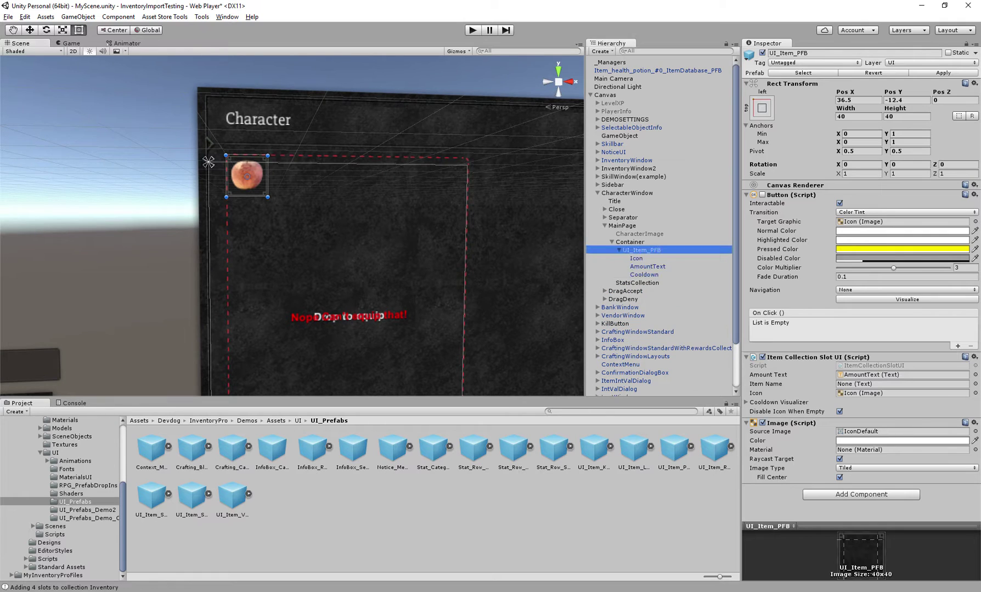
click(636, 259)
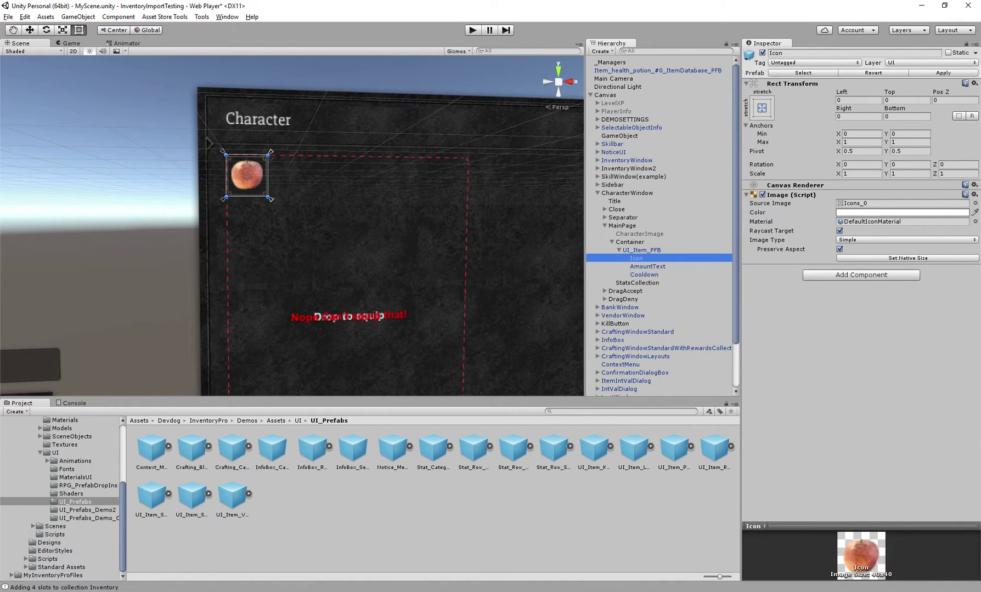
click(647, 266)
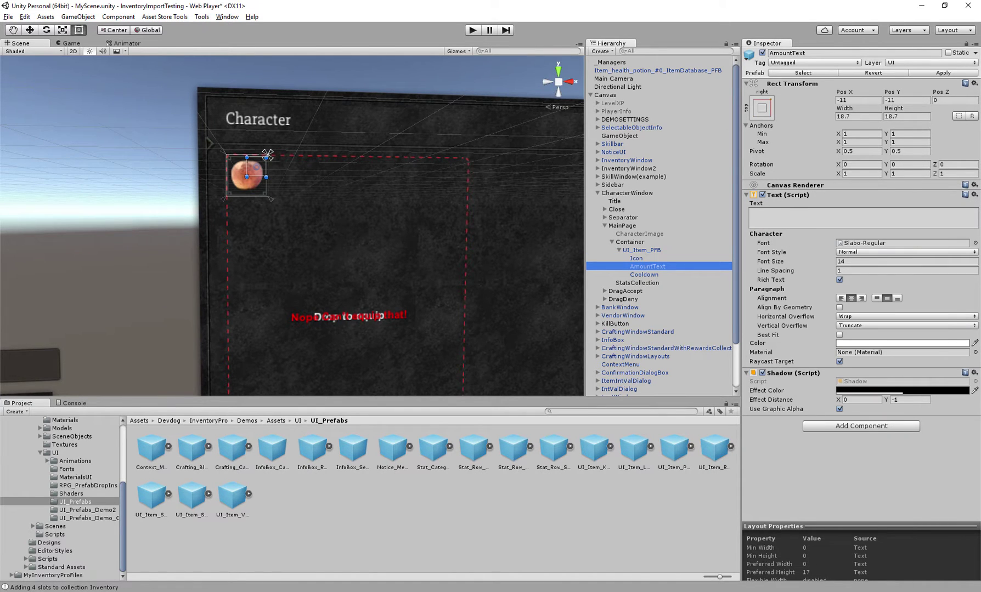
scroll(292, 225, up, 5)
click(862, 217)
text(3)
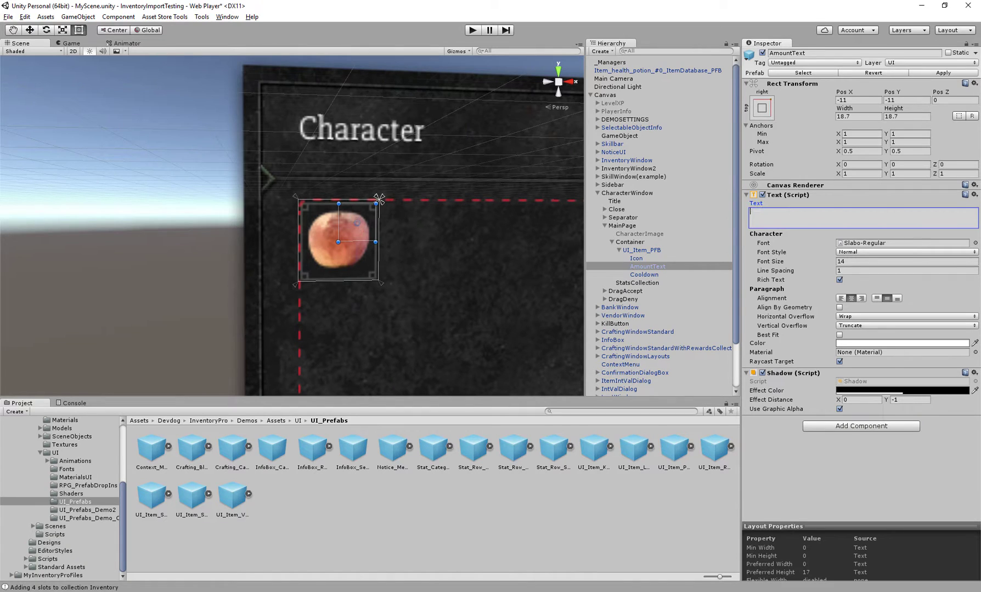
click(644, 274)
key(f)
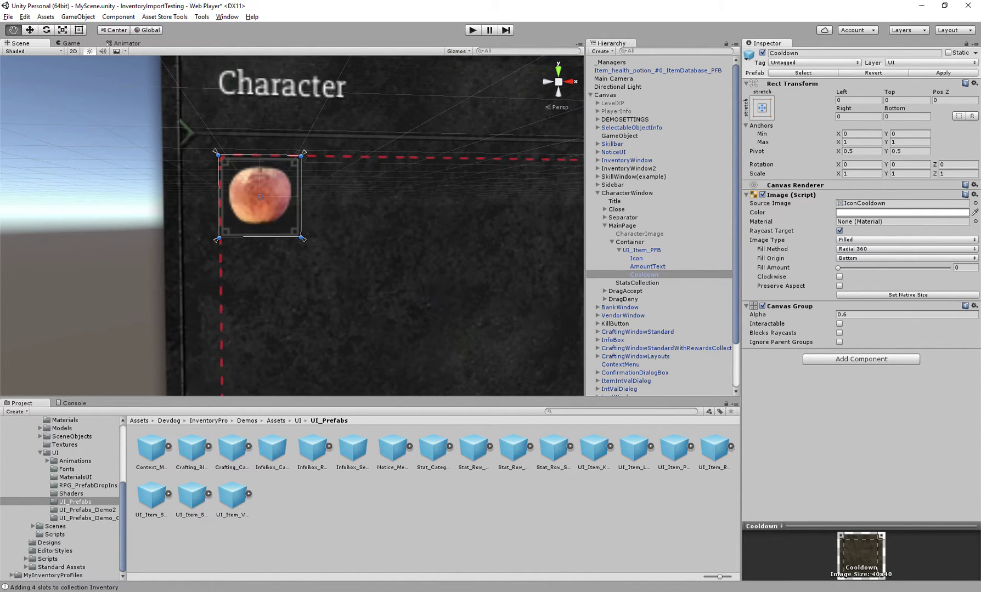
middle_drag(292, 225, 250, 194)
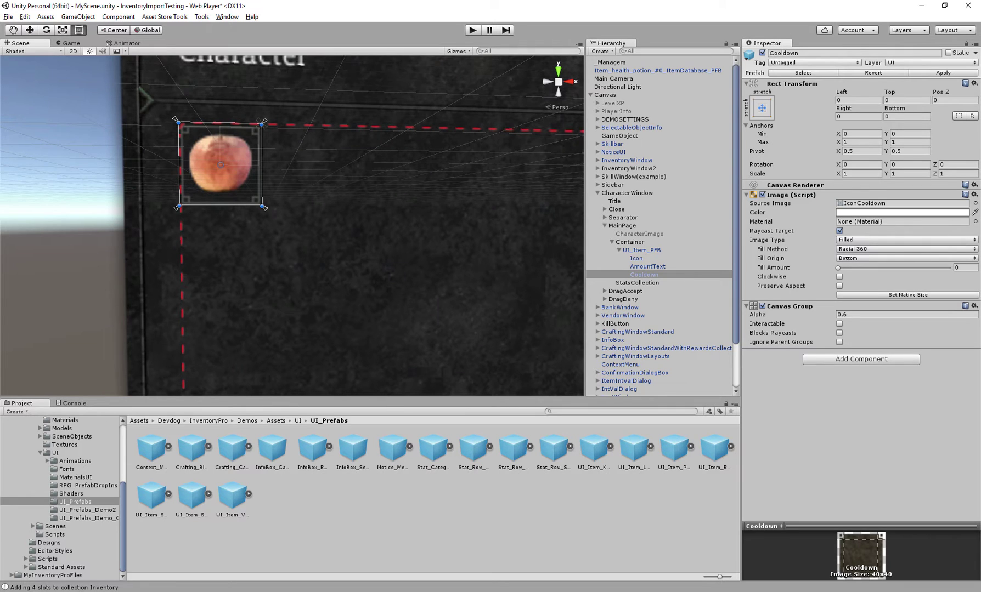
key(Left)
key(Left)
middle_drag(140, 131, 102, 101)
Add the Equippable Slot component to UI_Item_PFB via an 'equippable' search, then save with Ctrl+S
scroll(102, 100, down, 5)
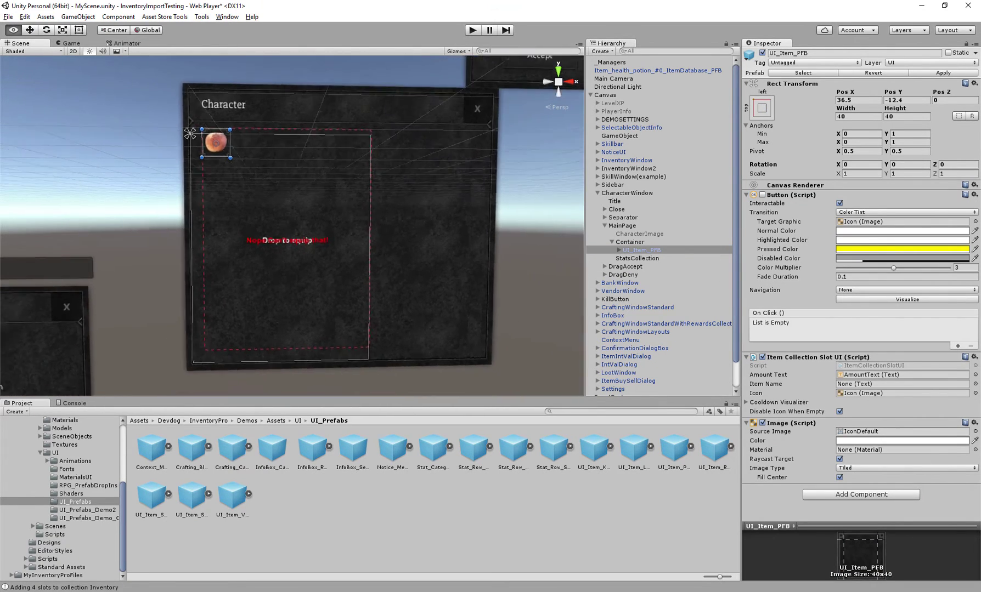
scroll(291, 220, up, 1)
key(ctrl+shift+a)
text(equippable)
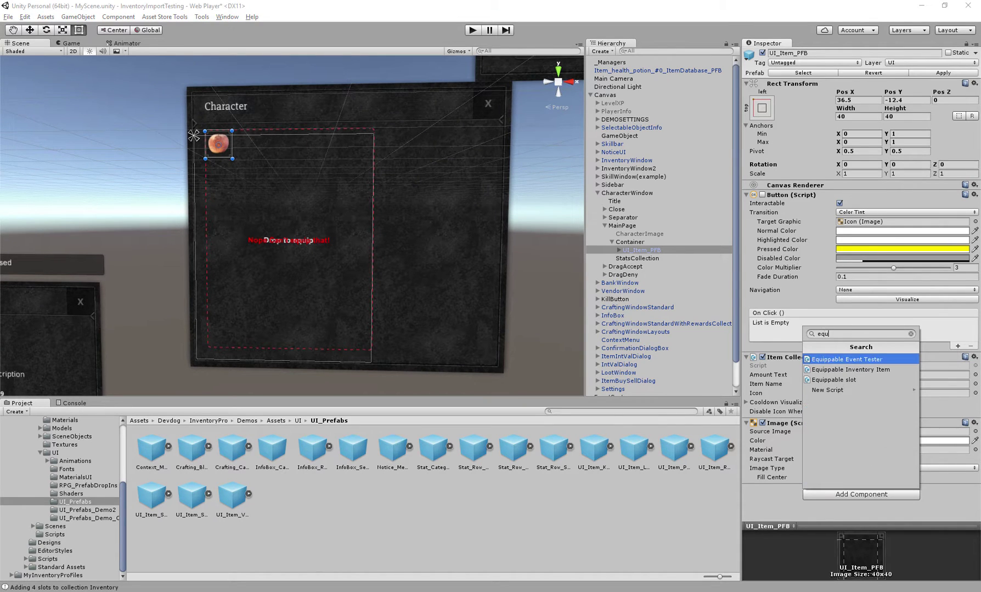
key(Down)
key(Down)
key(Return)
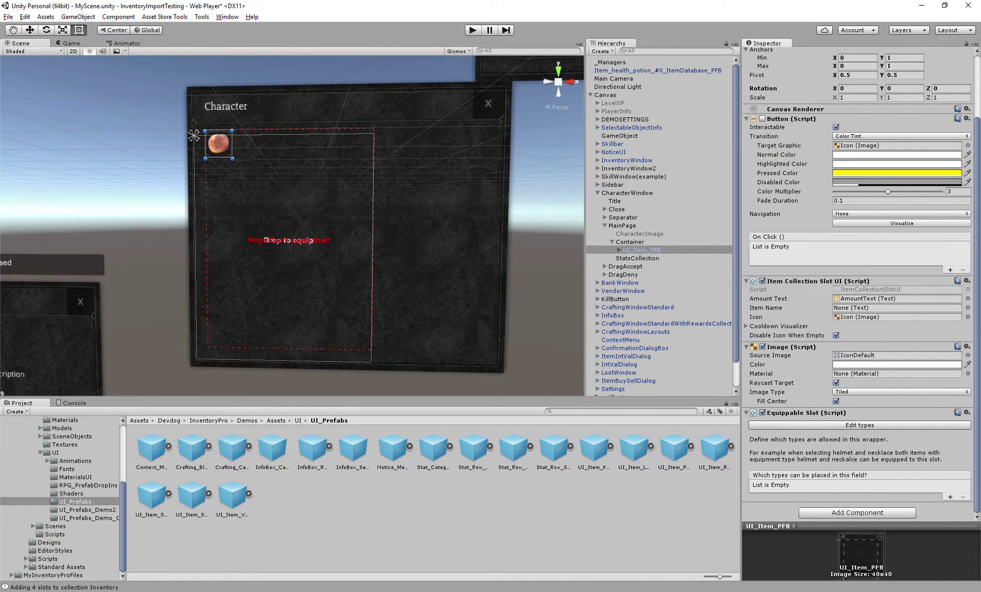
mouse_move(291, 220)
right_down()
mouse_move(279, 225)
mouse_move(296, 220)
right_up()
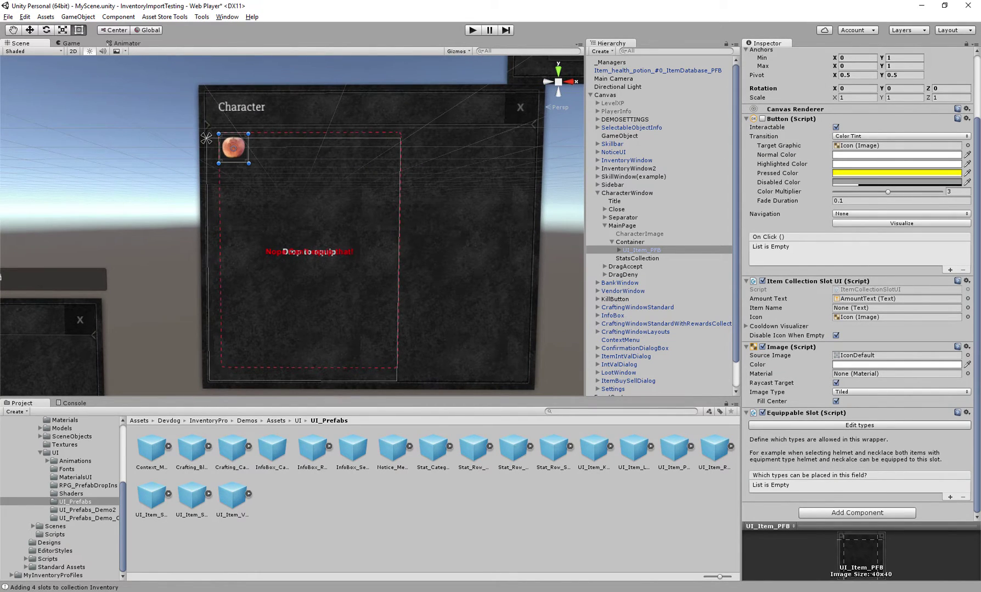
key(ctrl+s)
Open the Equipment editor on the scene's database and create the Head equipment type
click(859, 426)
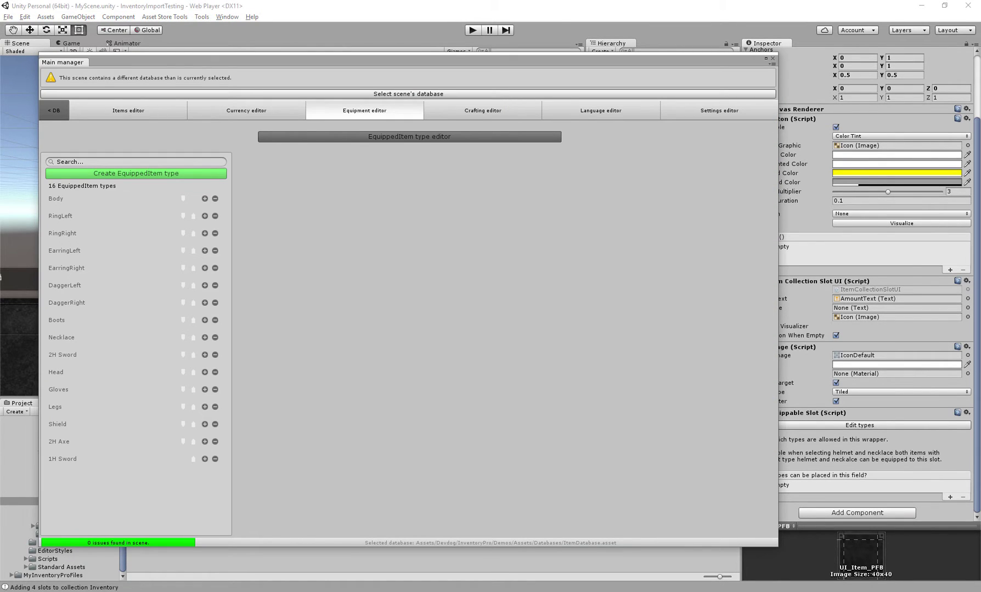
click(408, 94)
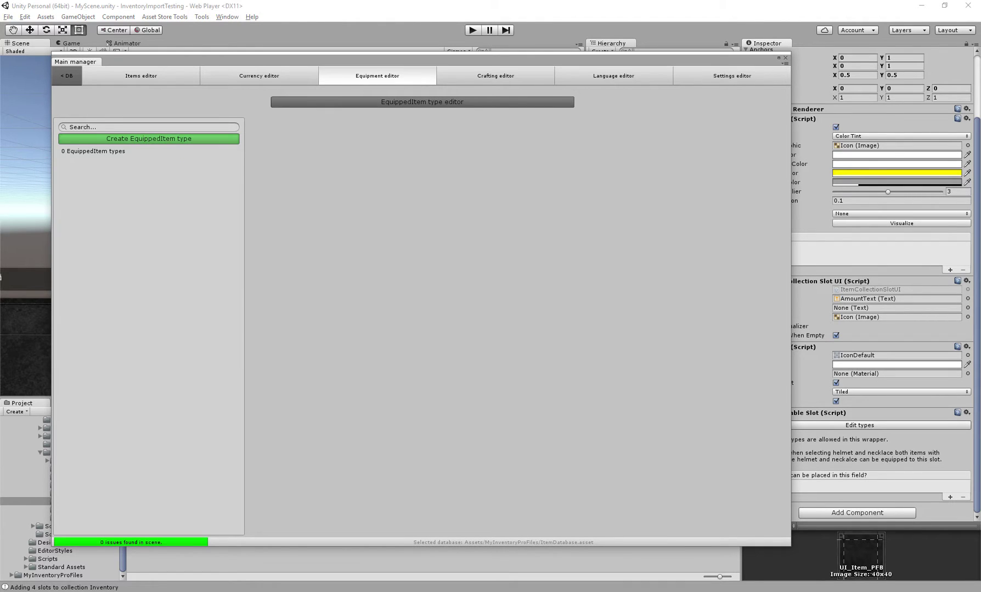
click(149, 138)
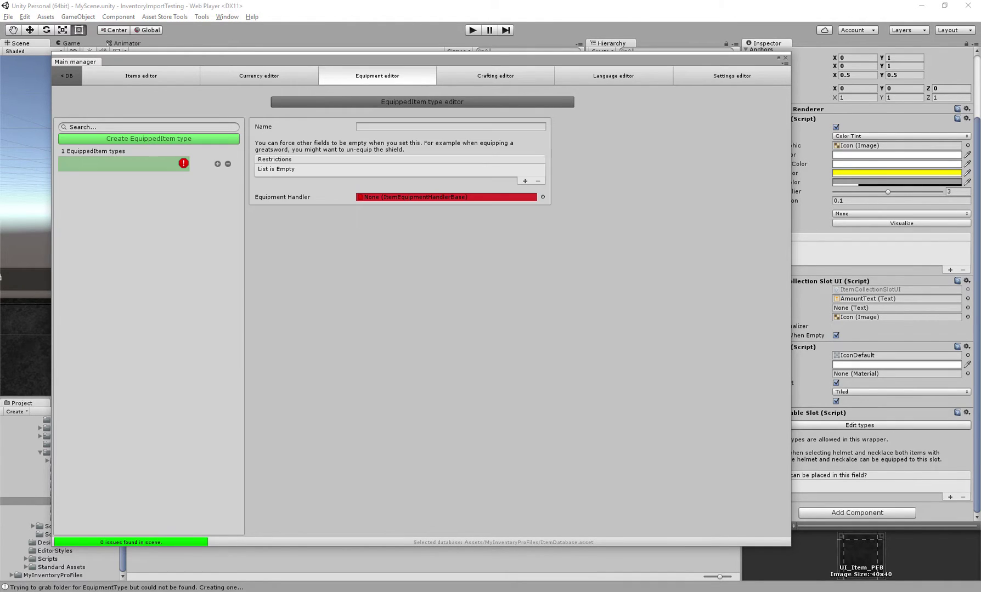
click(450, 126)
text(Head)
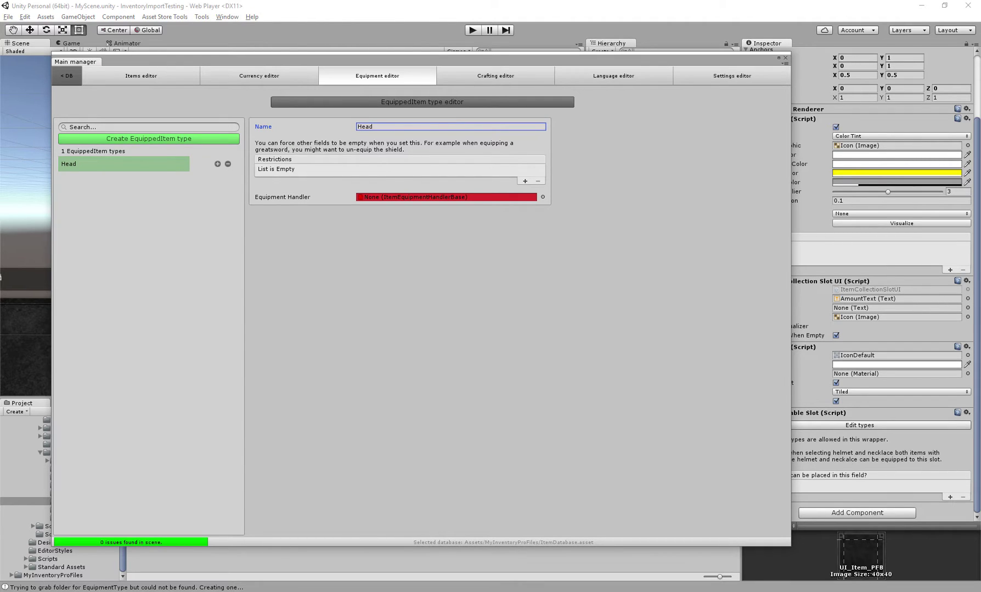
click(543, 197)
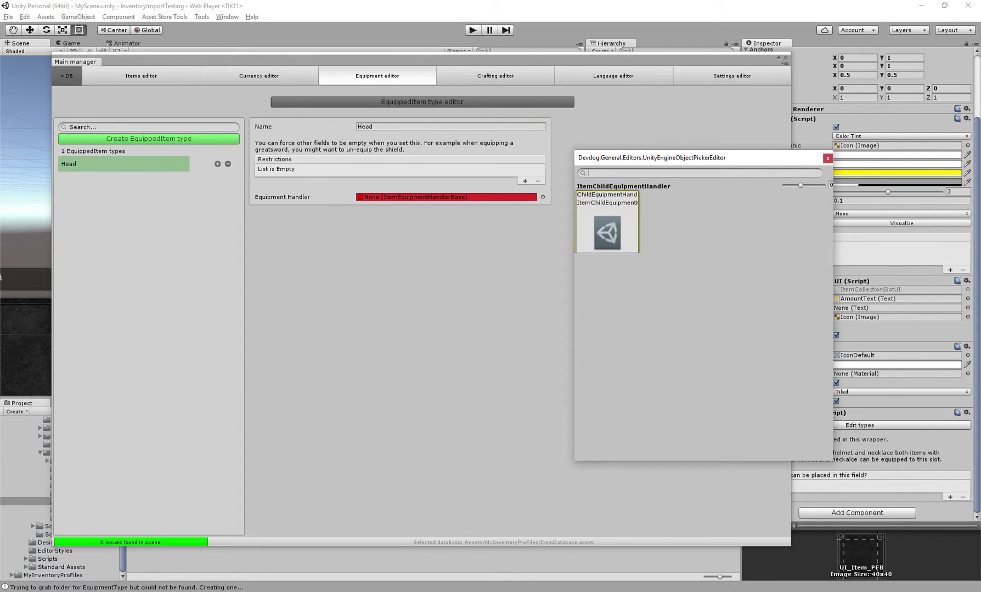
key(Return)
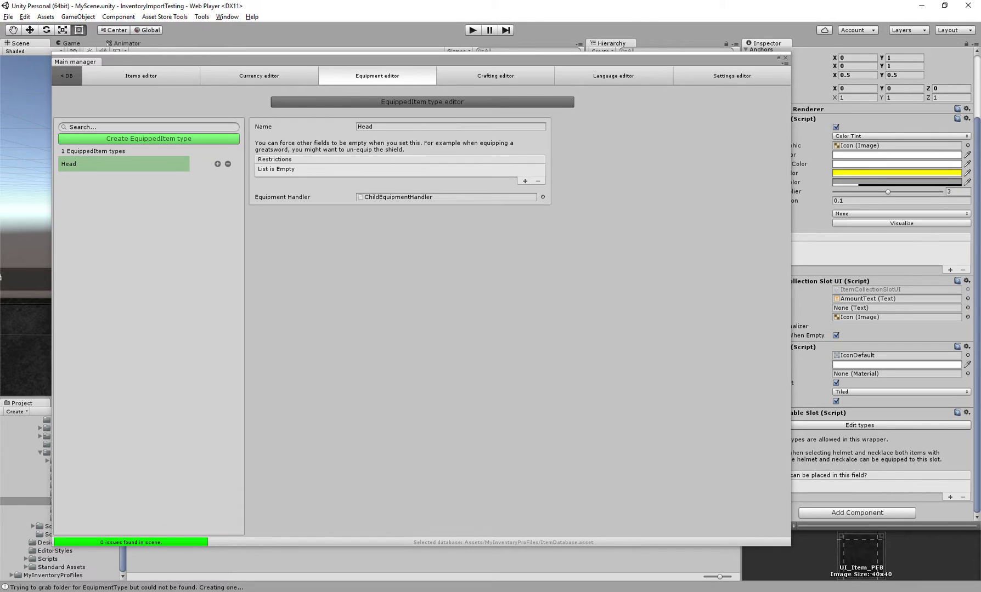
click(446, 197)
Add the Body and Feet equipment types
click(148, 138)
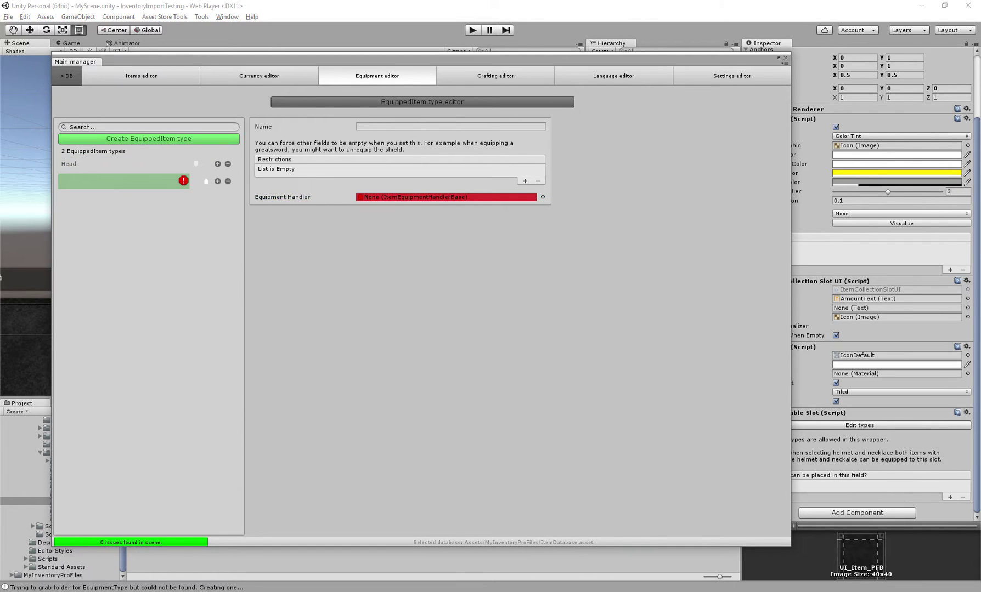
click(450, 127)
text(Body)
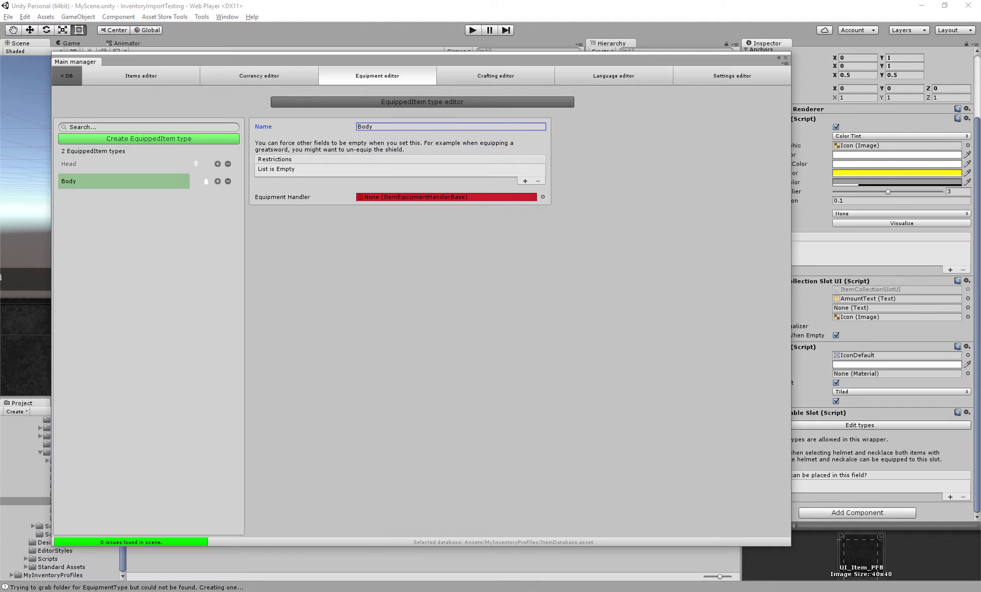
click(543, 196)
double_click(604, 225)
click(148, 138)
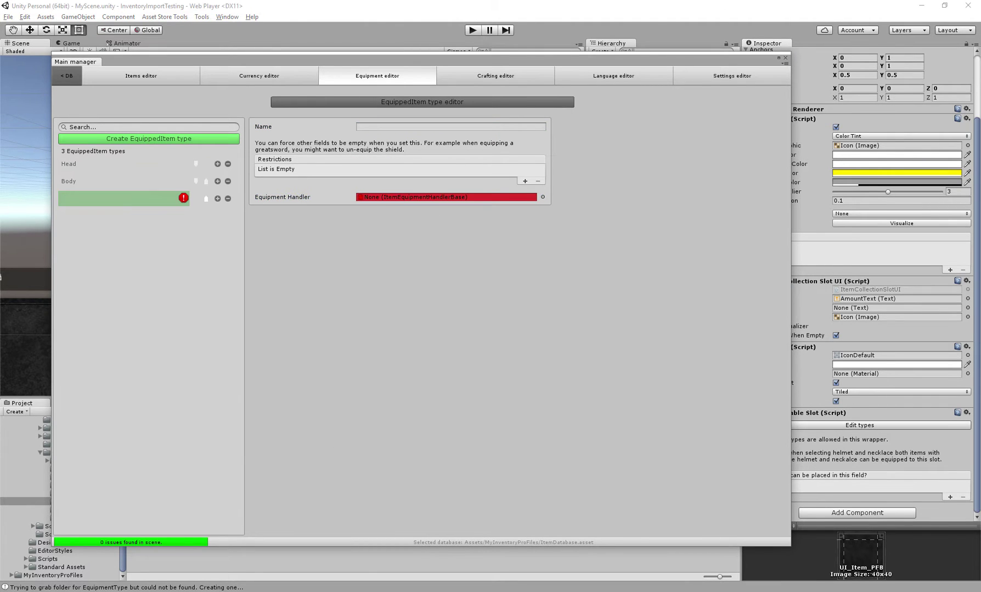
click(449, 127)
text(Feet)
click(543, 197)
double_click(607, 225)
Add Left hand and Right hand types, giving Right hand the ChildEquipmentHandler
click(149, 138)
click(450, 126)
text(Left hand)
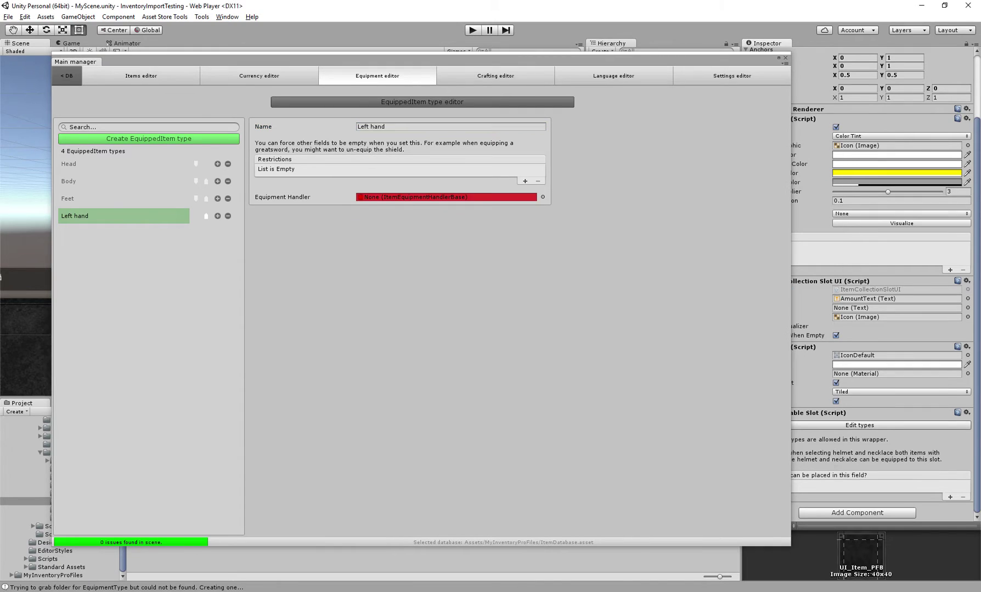
click(149, 138)
text(Right hand)
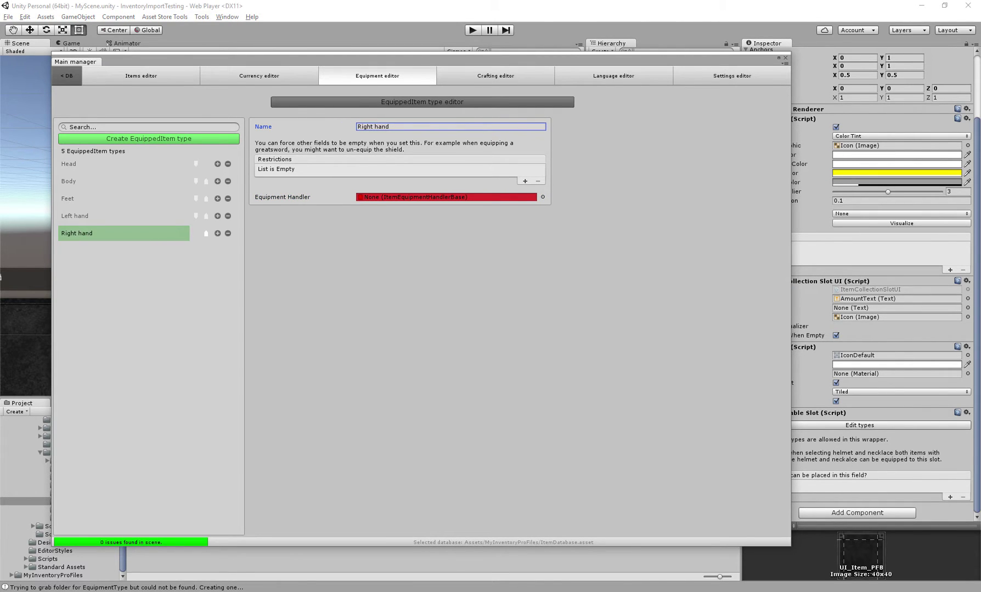
click(446, 197)
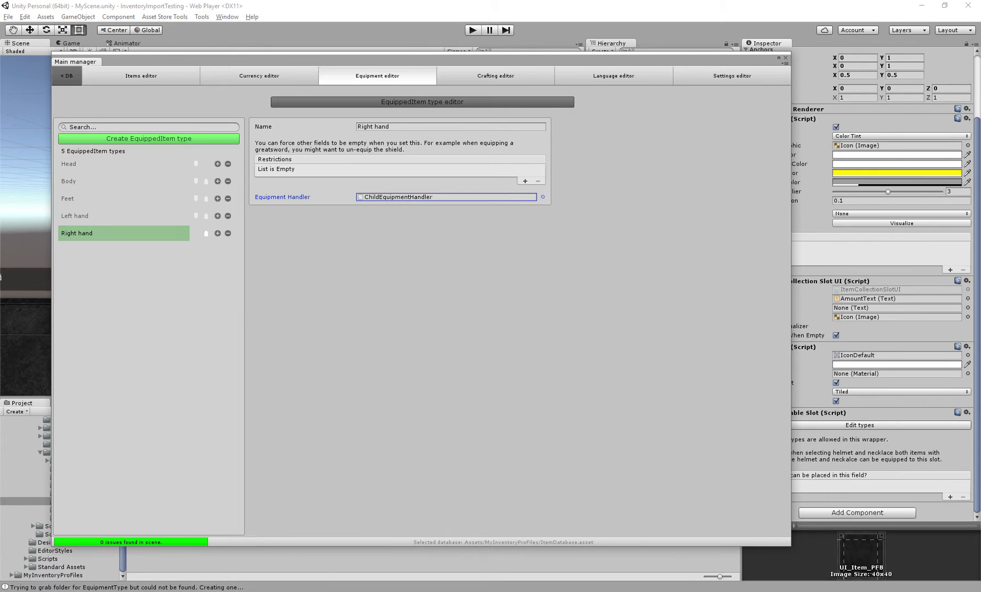
drag(329, 58, 342, 60)
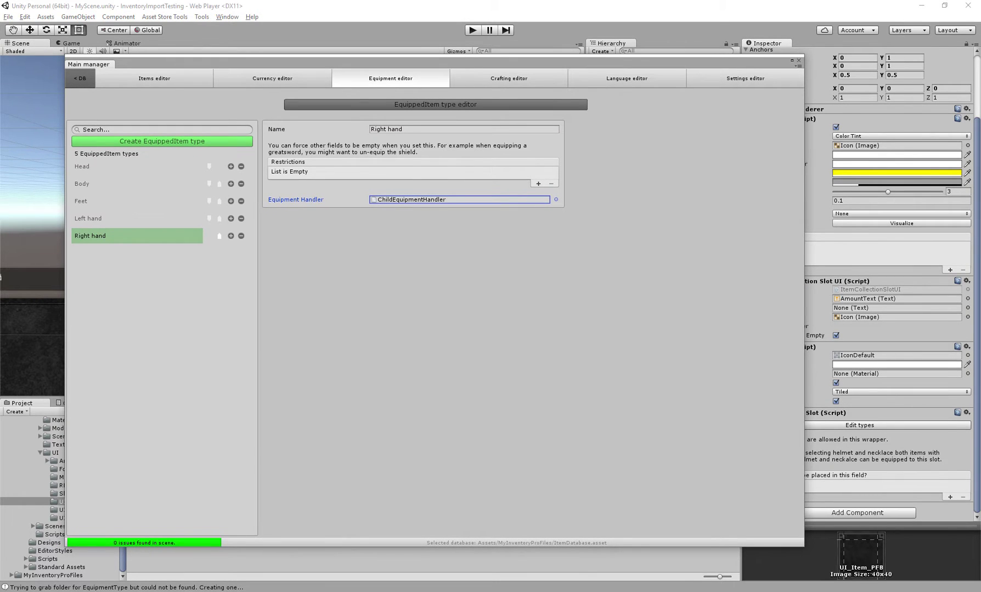
Set Element 0 of UI_Item_PFB's Equippable Slot to the Head type
click(137, 166)
alt+drag(33, 219, 205, 191)
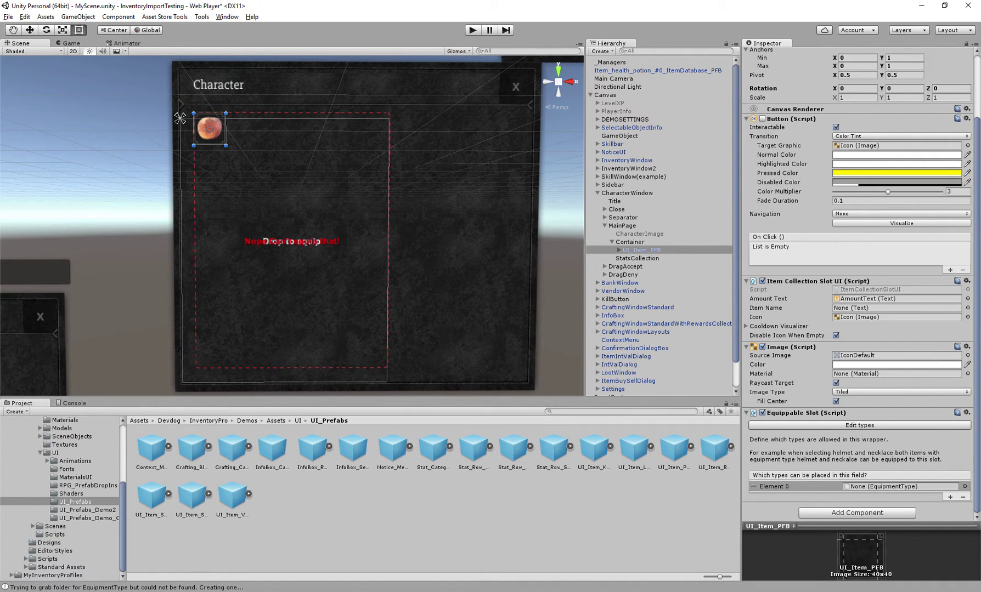
click(964, 487)
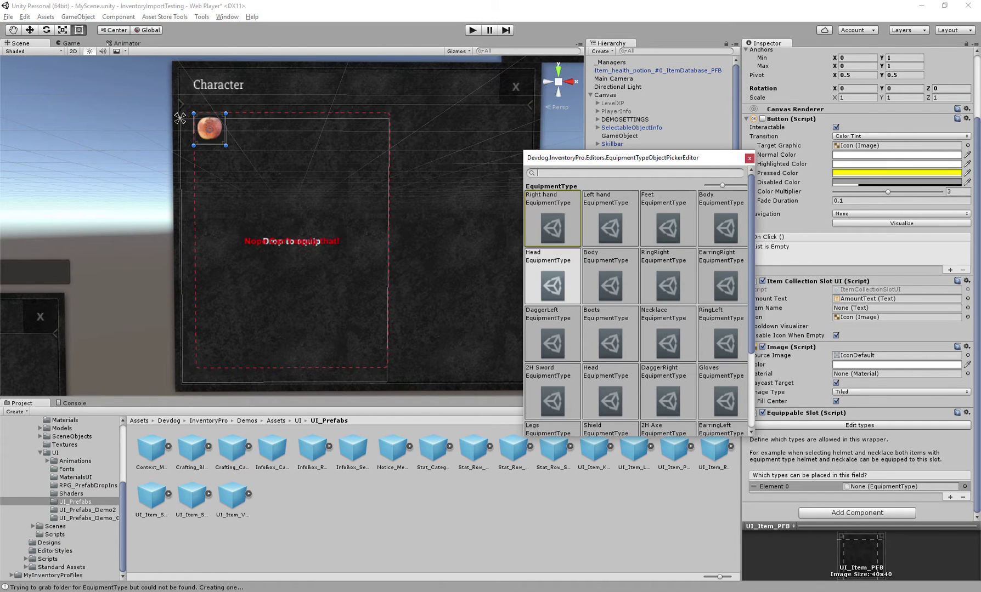
click(553, 277)
scroll(292, 226, up, 3)
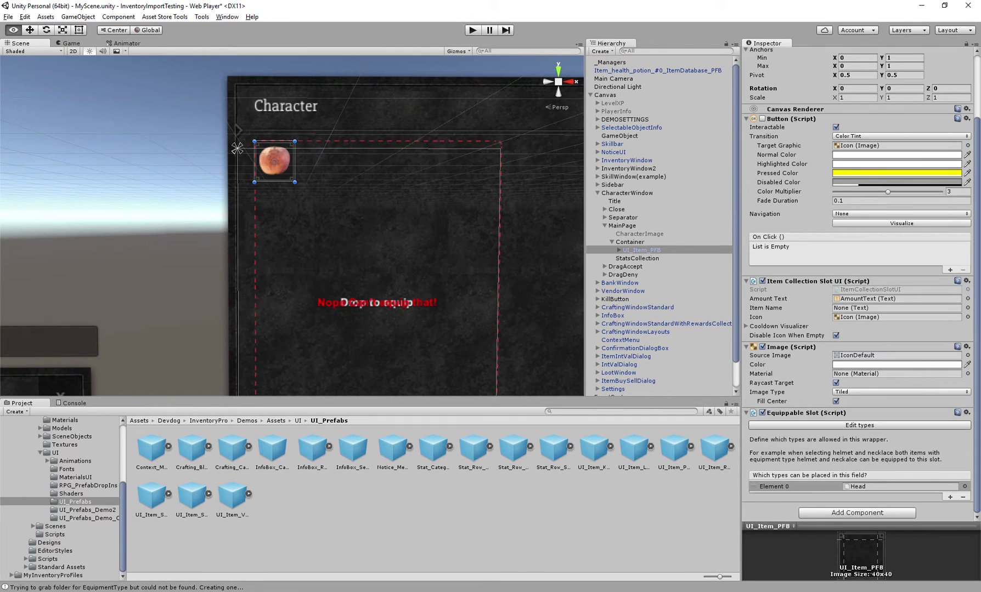
middle_drag(292, 226, 196, 194)
Rename the existing equippable slot to Head
click(642, 250)
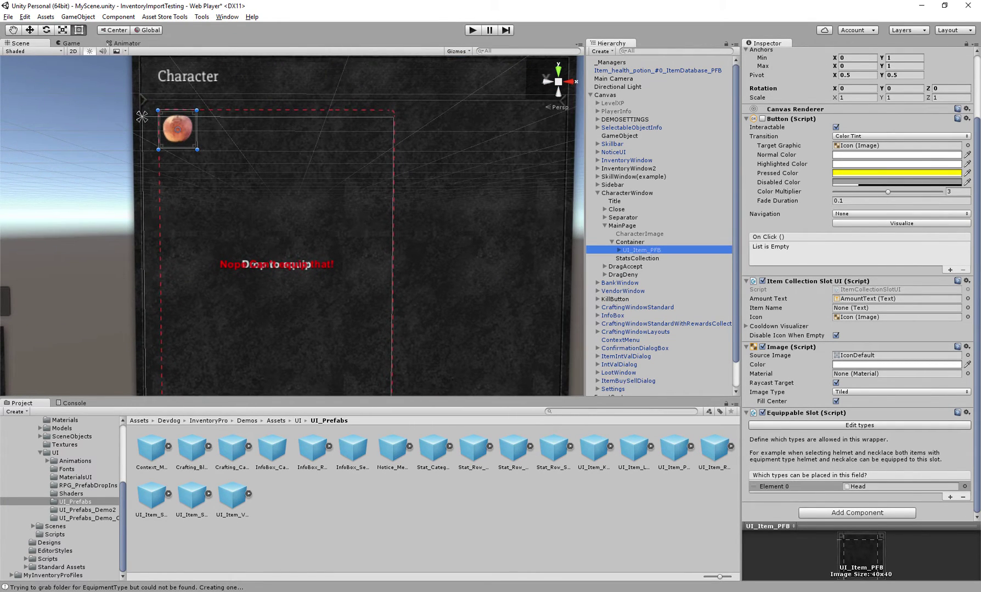
scroll(859, 247, up, 3)
click(790, 53)
text(Head)
key(Return)
middle_drag(247, 220, 339, 210)
Duplicate Head into a Body slot below it that accepts the Body type
key(ctrl+d)
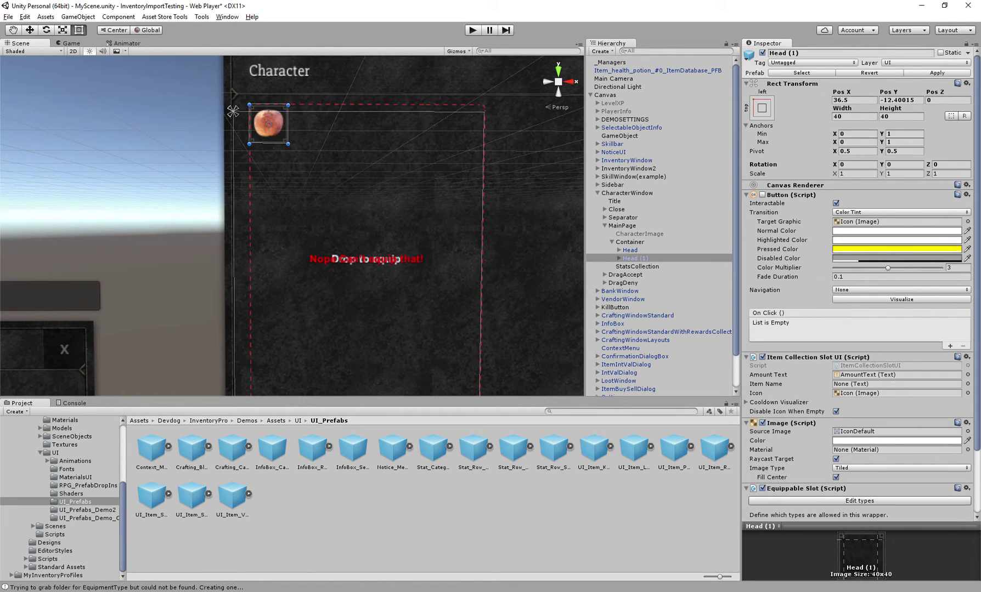
drag(268, 124, 269, 183)
click(850, 53)
text(Body)
key(Return)
scroll(859, 275, down, 3)
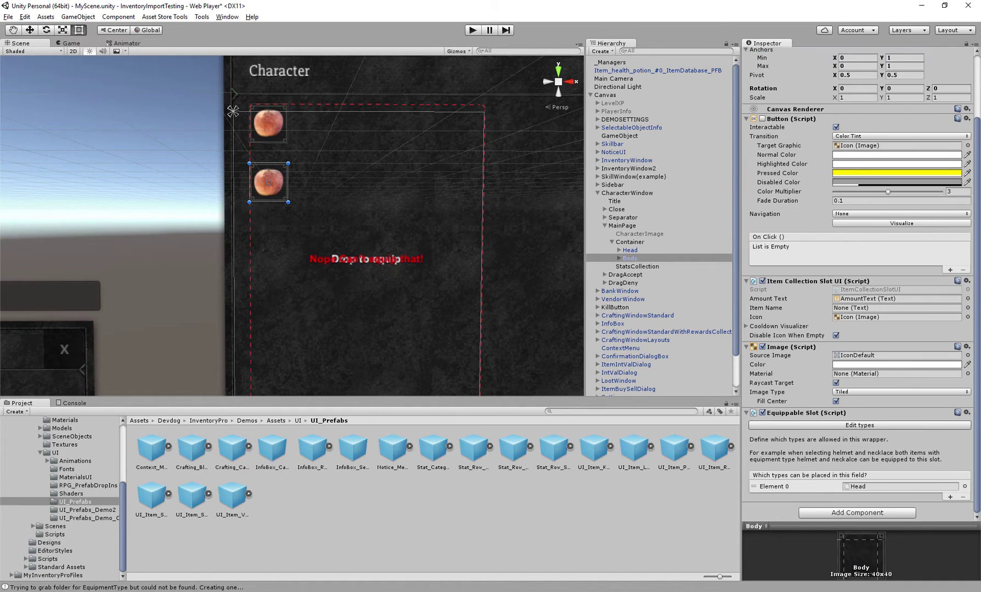
click(964, 486)
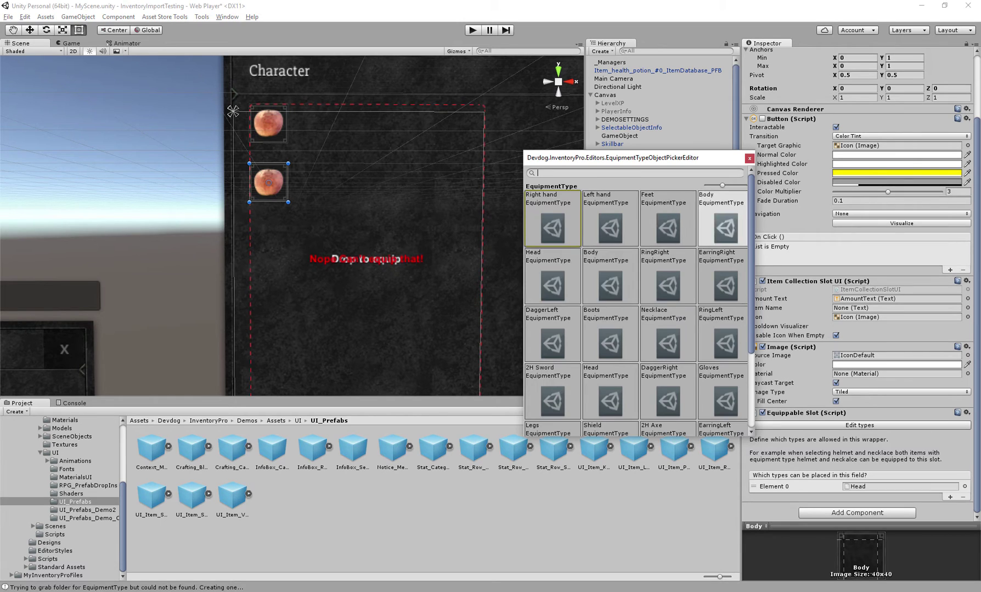
double_click(722, 220)
Duplicate Body into a Feet slot further down that accepts the Feet type
key(ctrl+d)
drag(275, 168, 274, 231)
click(964, 486)
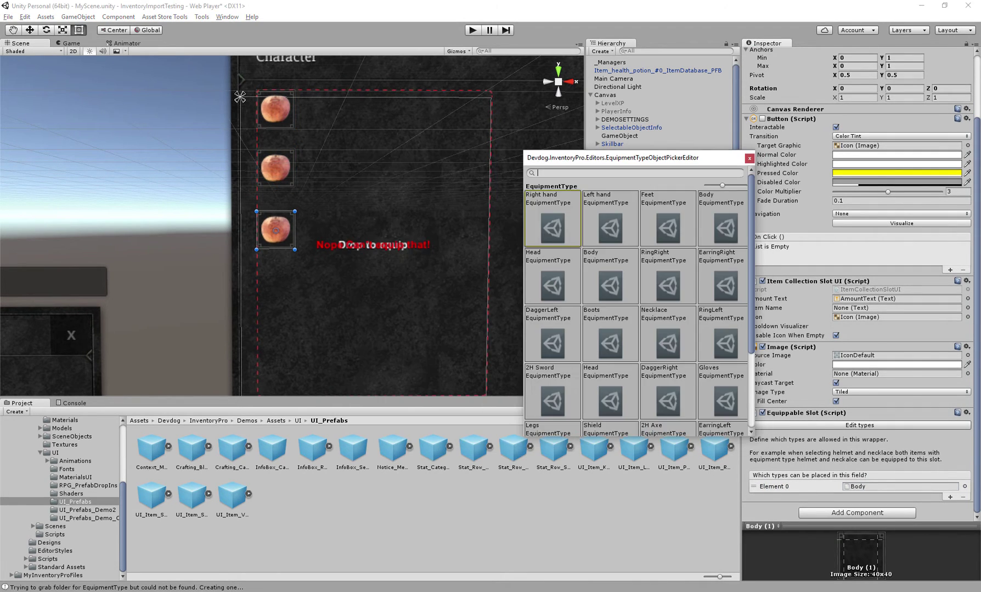
text(fee)
double_click(552, 219)
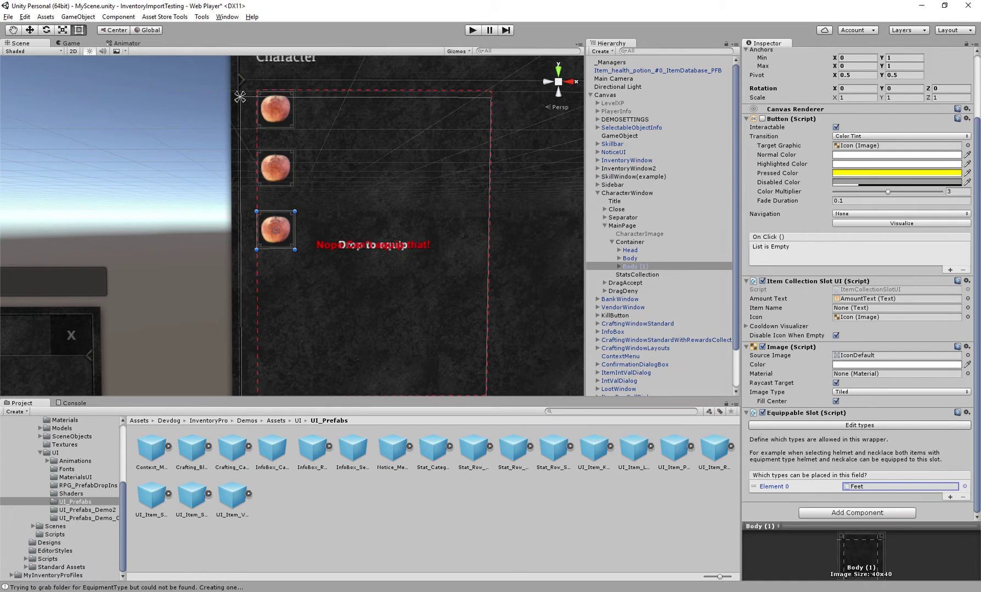
scroll(859, 274, up, 3)
click(795, 52)
text(Feet)
key(Return)
Add two bottom slots and make the left one LeftHand, accepting the Left hand type
middle_drag(222, 137, 152, 55)
key(ctrl+d)
drag(185, 187, 329, 335)
key(ctrl+d)
click(204, 334)
click(851, 53)
text(Lef)
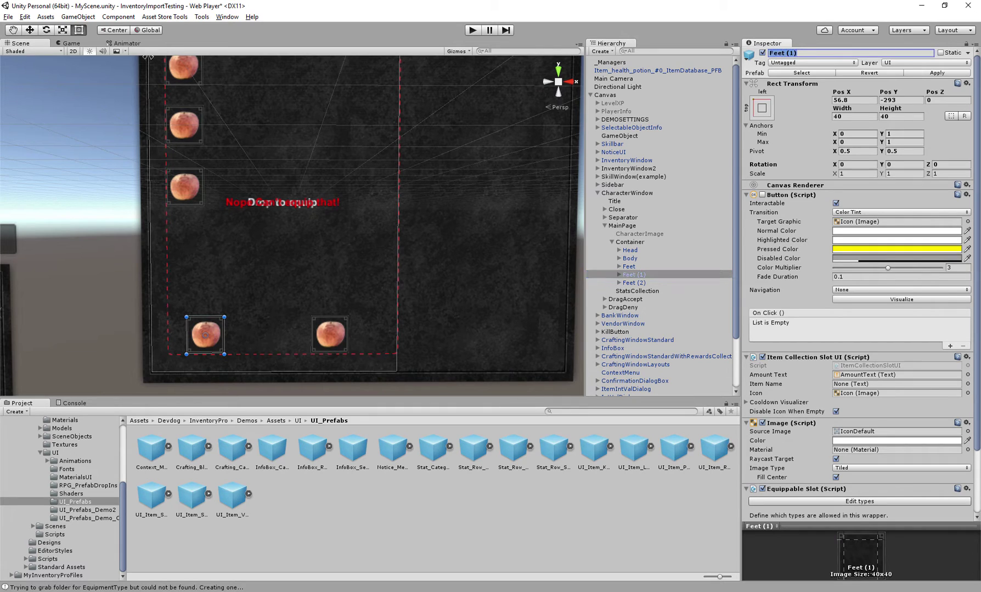
text(tHand)
key(Return)
scroll(856, 329, down, 2)
click(859, 425)
click(965, 487)
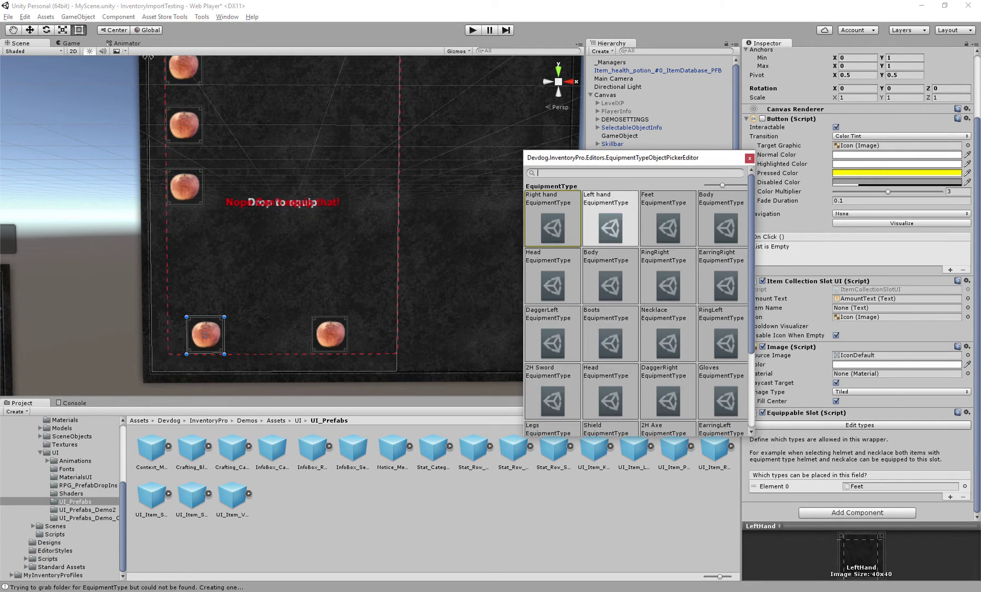
double_click(610, 219)
Name the bottom-right slot RightHand and make it accept the Right hand type
click(634, 282)
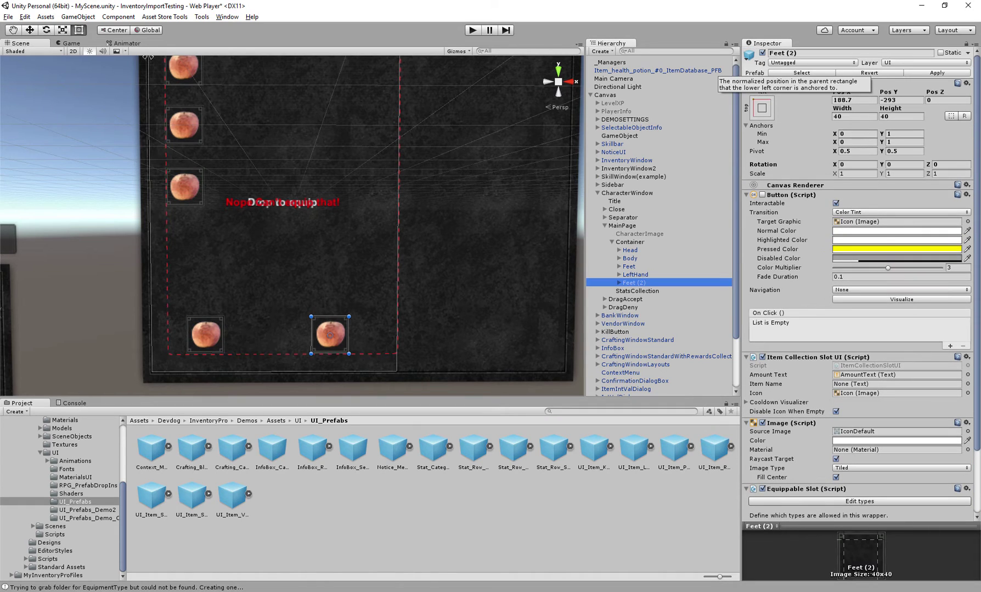
click(850, 53)
text(RightHand)
key(Return)
scroll(855, 274, down, 3)
click(964, 486)
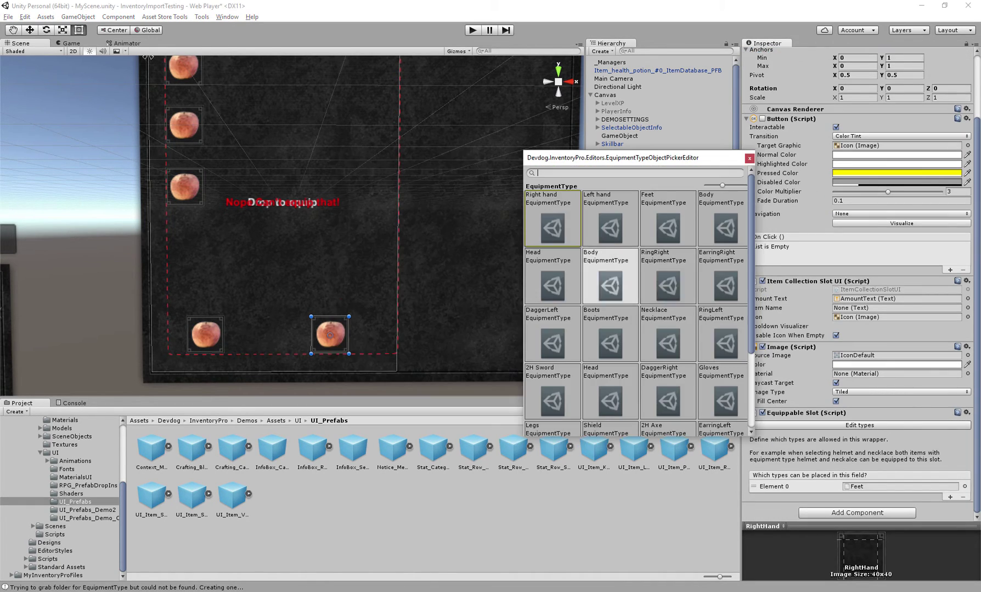
text(right)
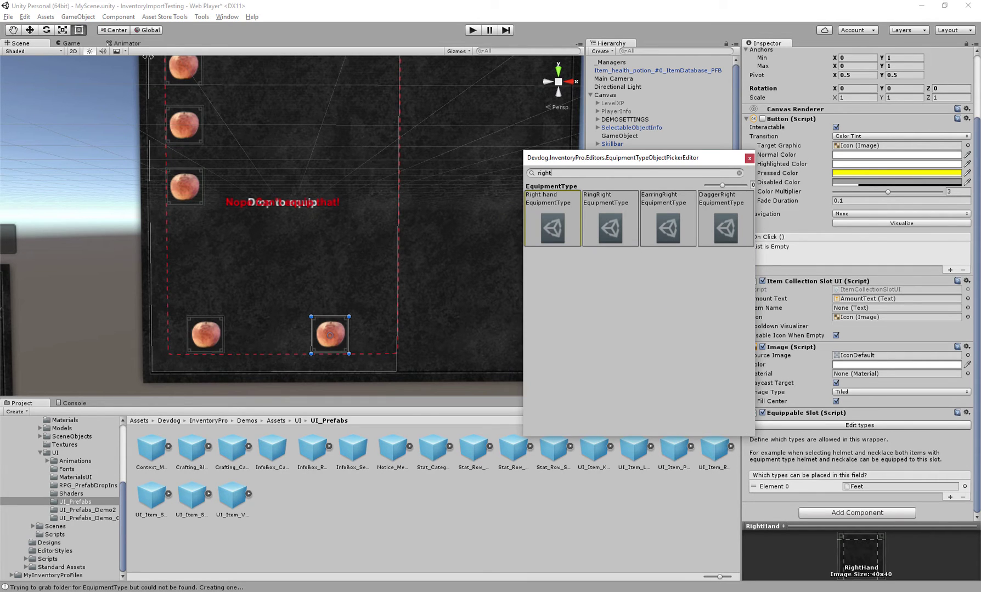
key(Return)
alt+drag(274, 219, 310, 226)
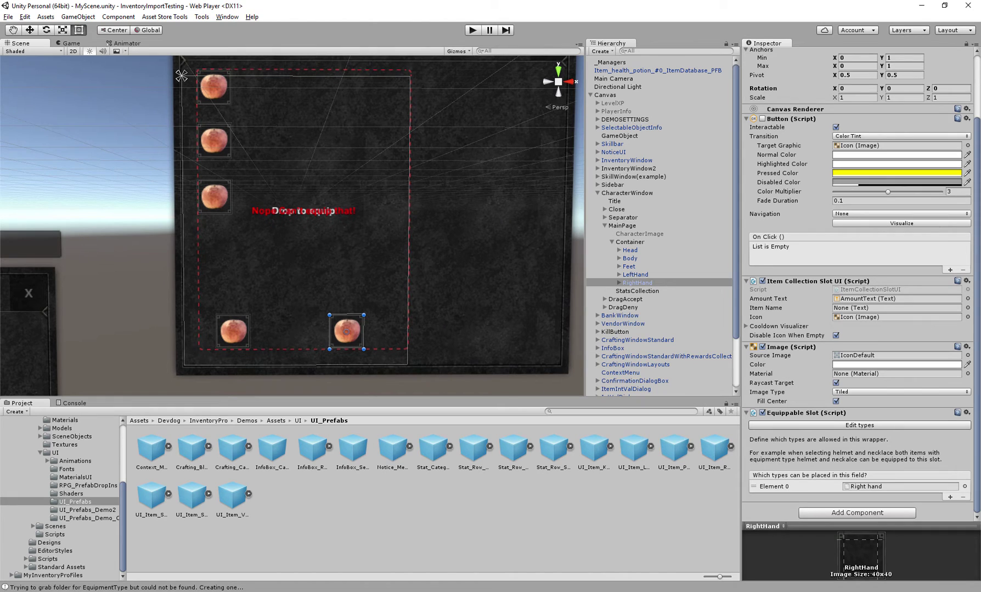
click(627, 193)
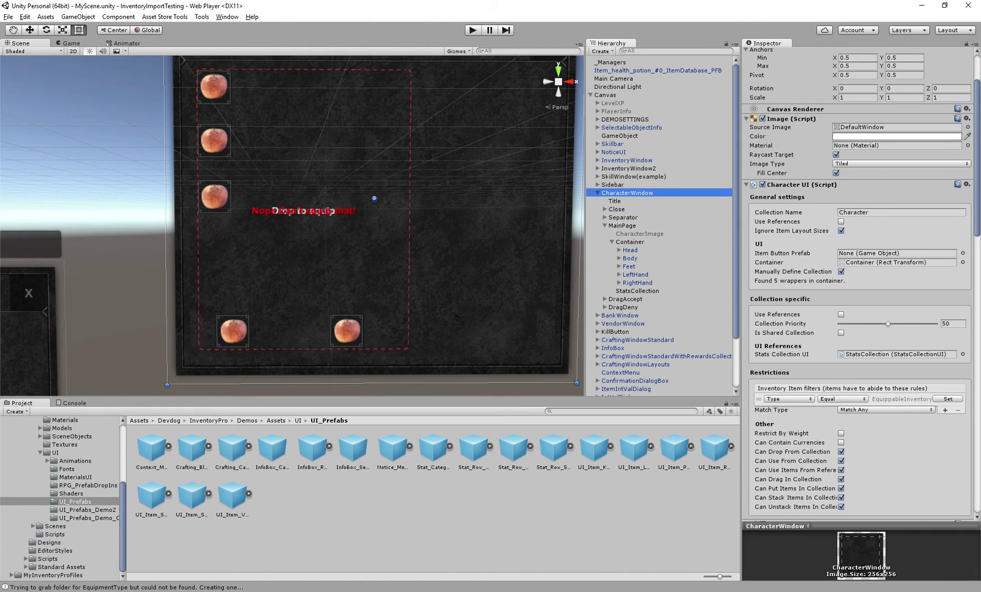
Open the Inventory Pro Main editor from Tools > Devdog, showing the Items list
drag(330, 219, 342, 247)
scroll(247, 260, down, 3)
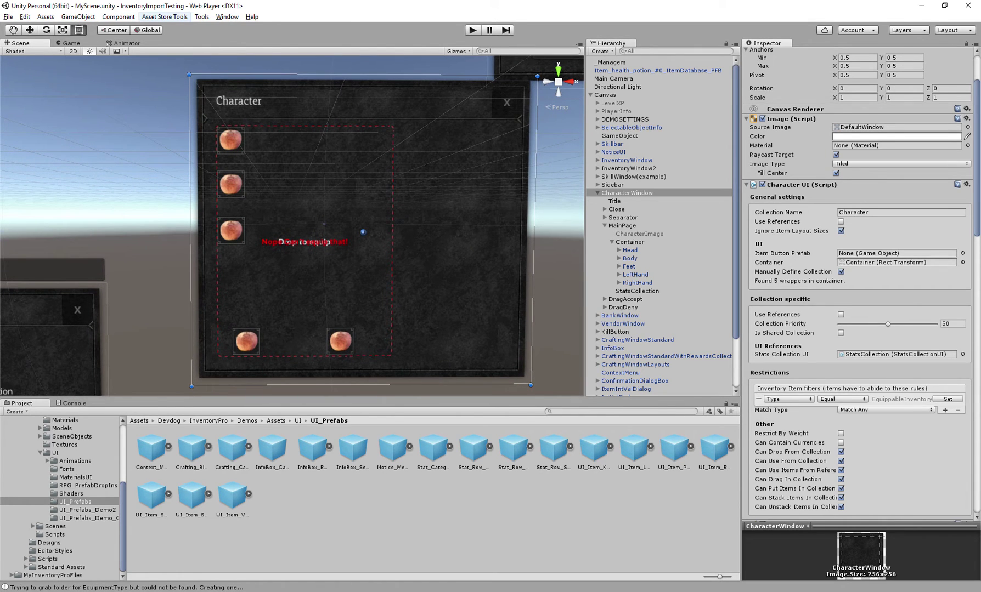
click(202, 16)
mouse_move(223, 29)
click(303, 28)
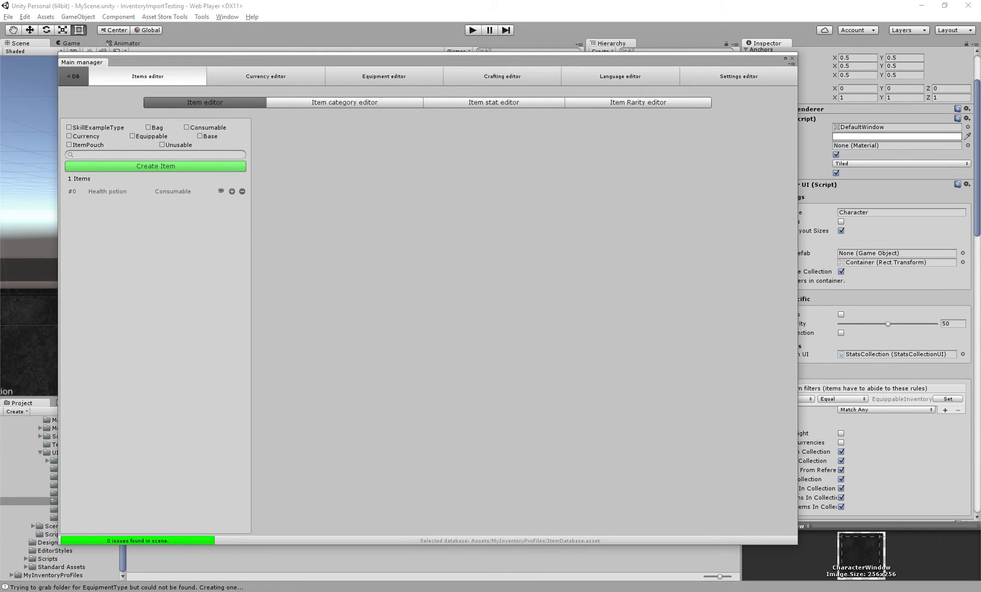
Start a new EquippableInventoryItem and choose SimpleSword as its model
click(155, 165)
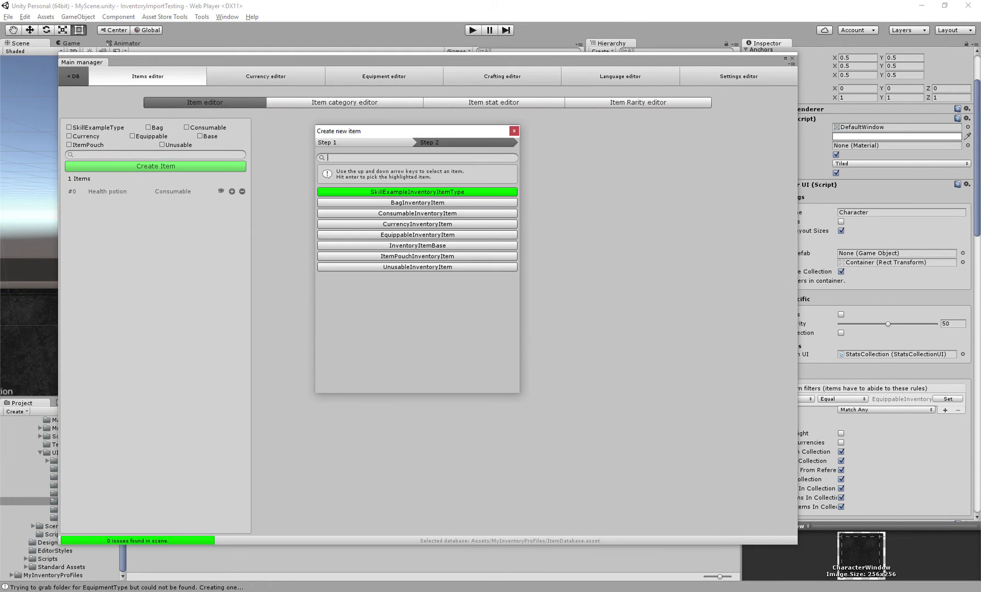
click(417, 235)
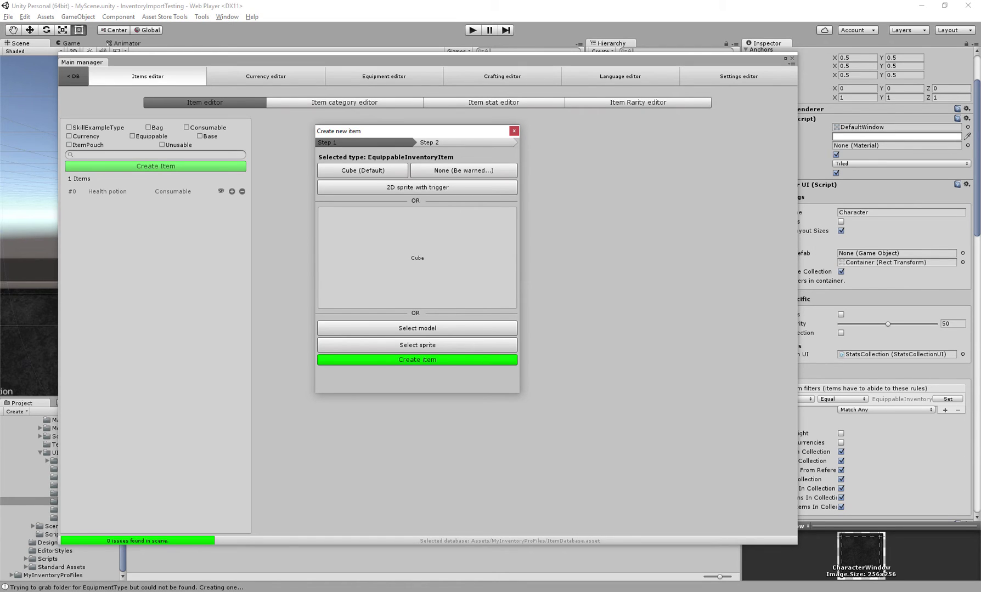
click(362, 170)
click(417, 328)
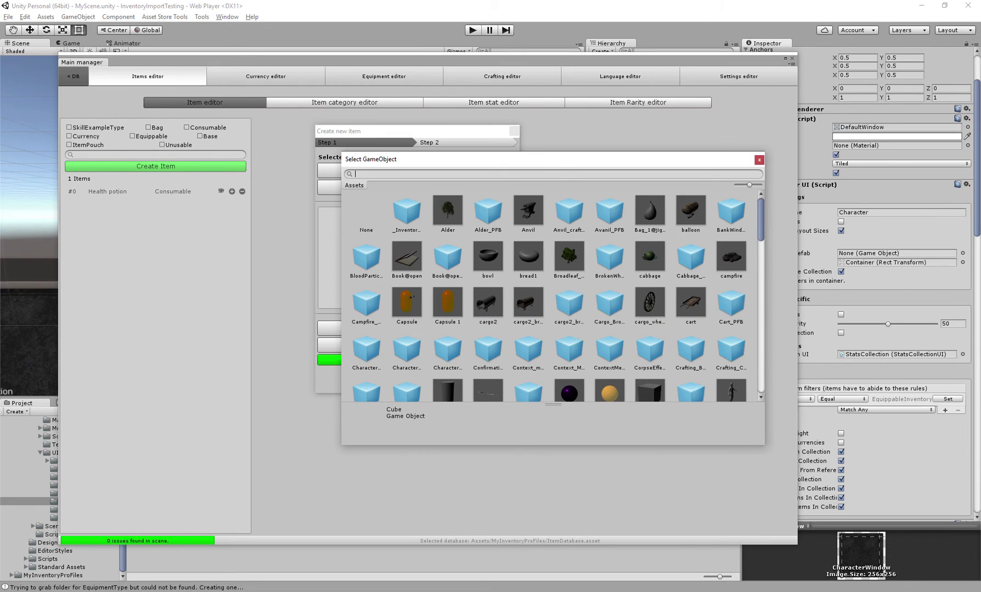
text(sword)
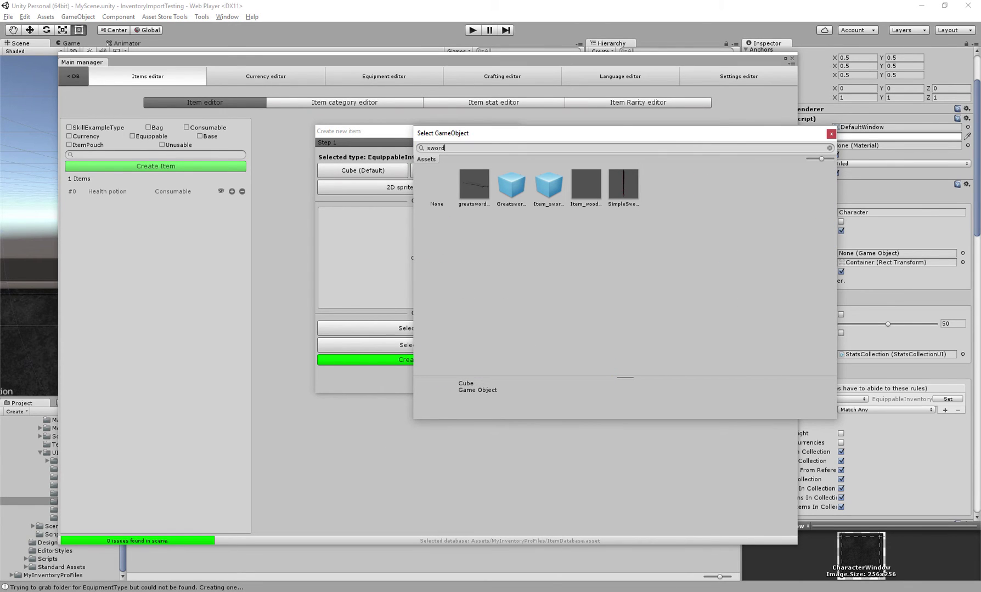
double_click(623, 184)
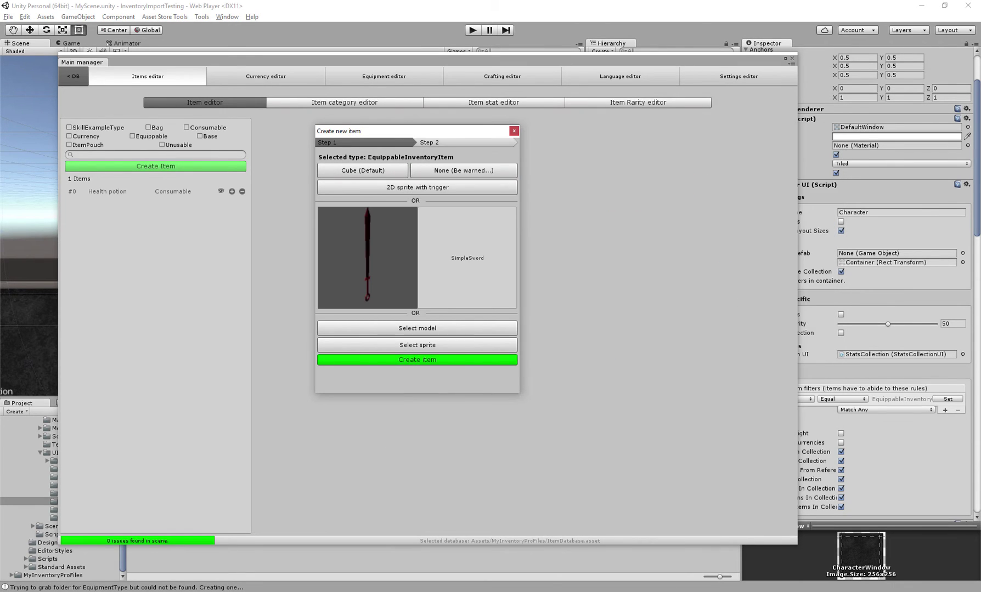
Create the new equippable item and name it Sword
click(417, 360)
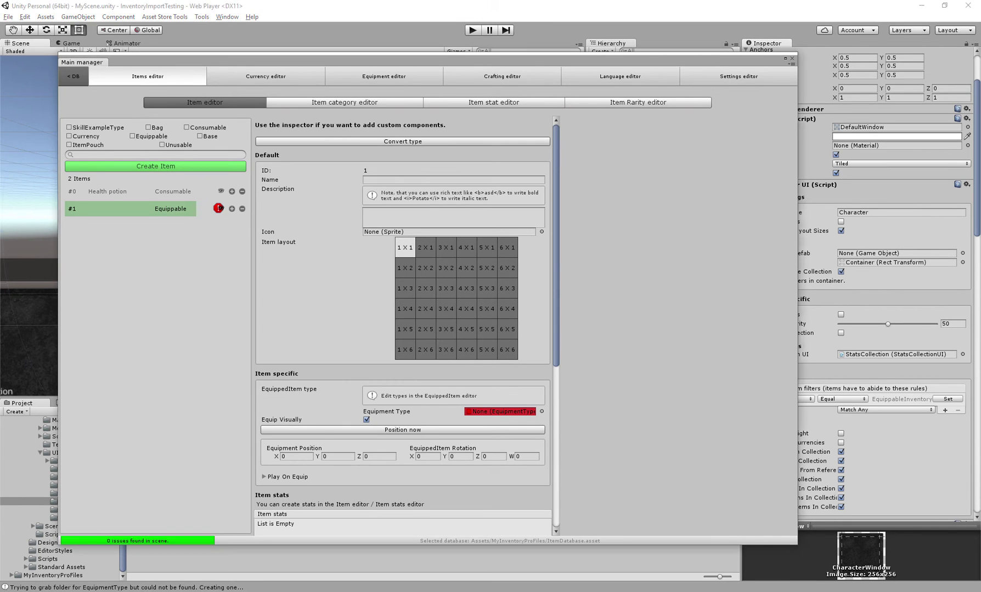
scroll(453, 181, down, 1)
click(454, 155)
text(Sword)
click(454, 193)
Set the Sword's icon to the Icons_12 sprite
click(541, 207)
text(swo)
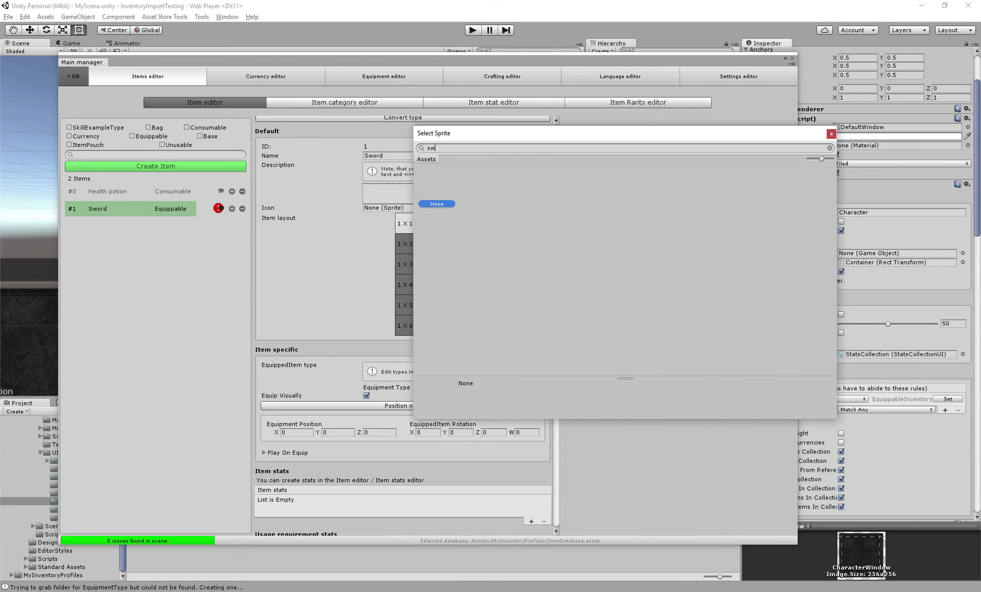
key(BackSpace)
key(BackSpace)
key(BackSpace)
scroll(625, 269, down, 2)
scroll(626, 268, up, 2)
scroll(626, 269, down, 2)
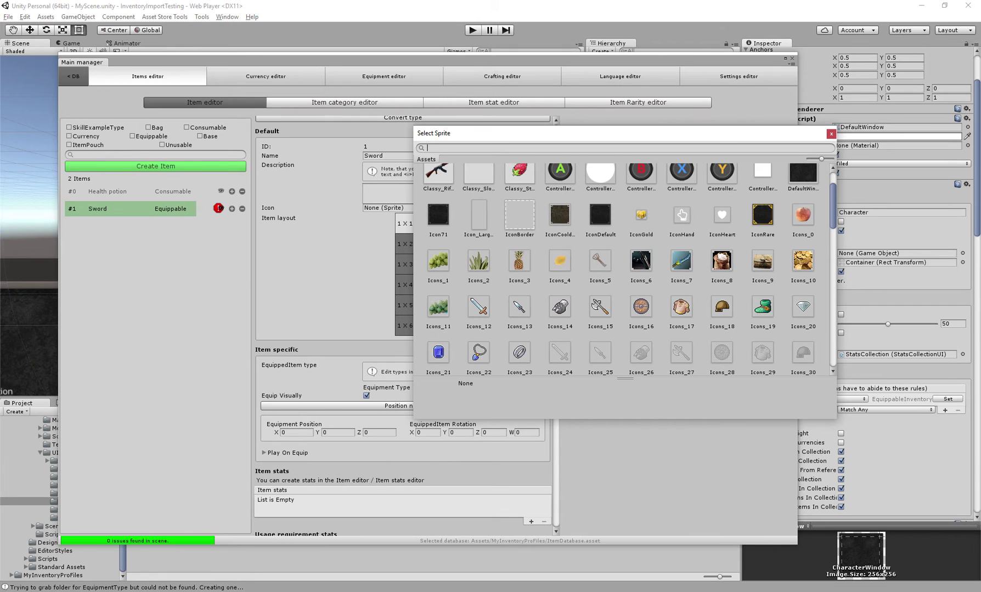
double_click(478, 308)
scroll(403, 329, down, 6)
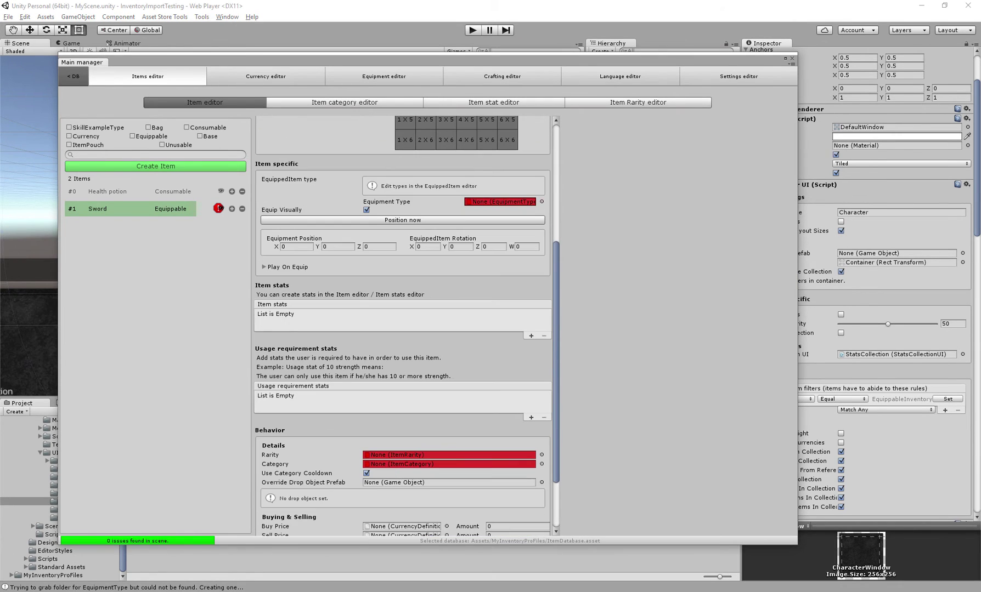
Set the Sword's equipment type to Right hand
click(541, 202)
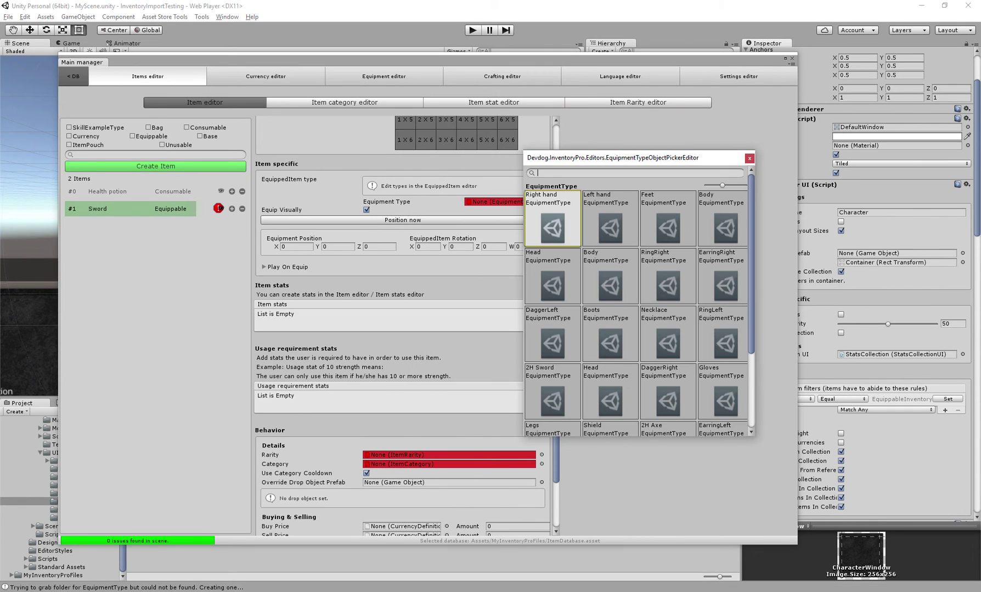
key(Return)
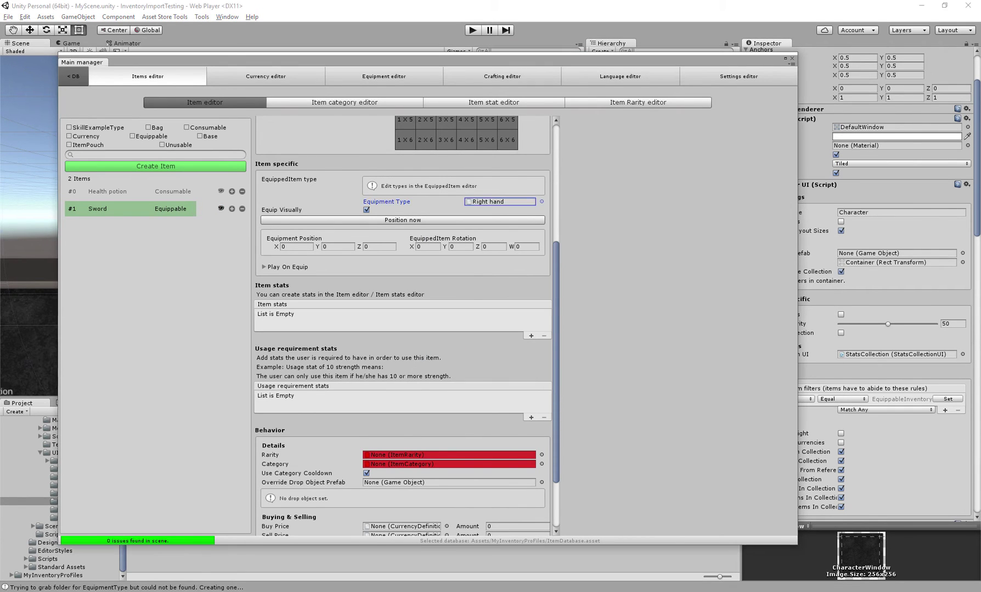
scroll(403, 329, down, 3)
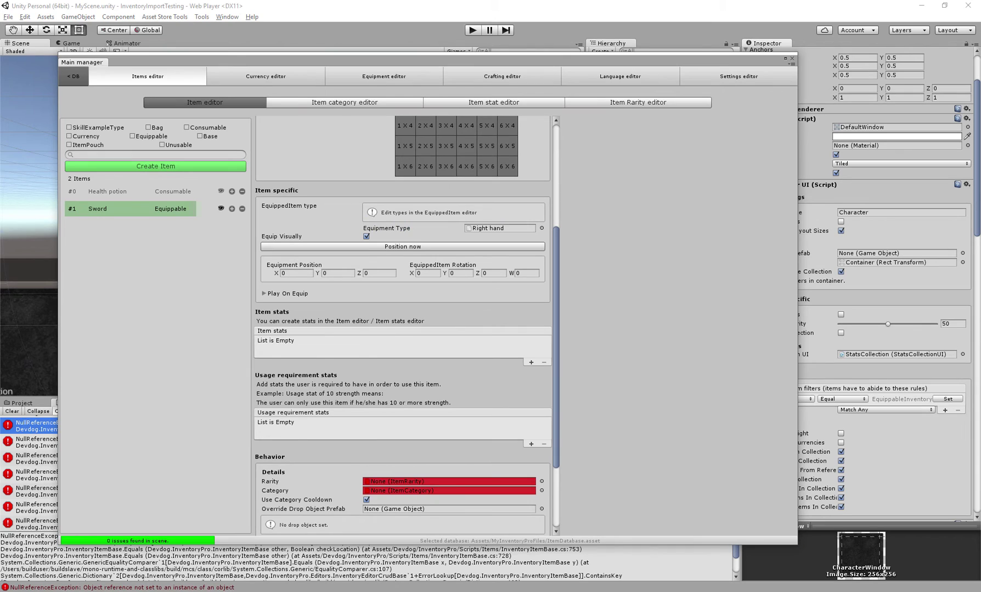
Add an empty stat entry to the Sword's Item stats
click(531, 362)
click(400, 341)
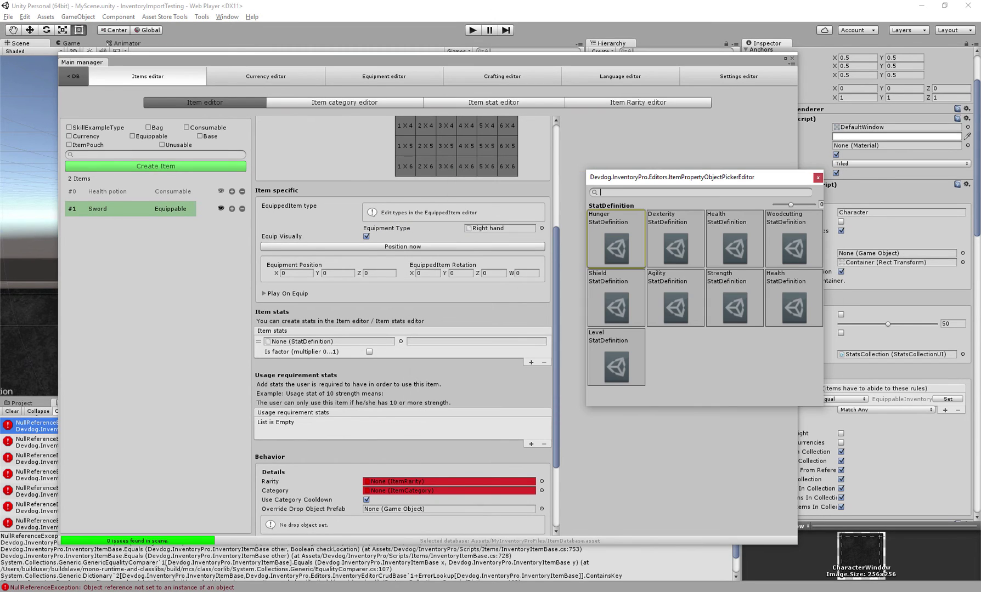
click(817, 177)
Create a new item stat named Strength in the Item stat editor
click(494, 102)
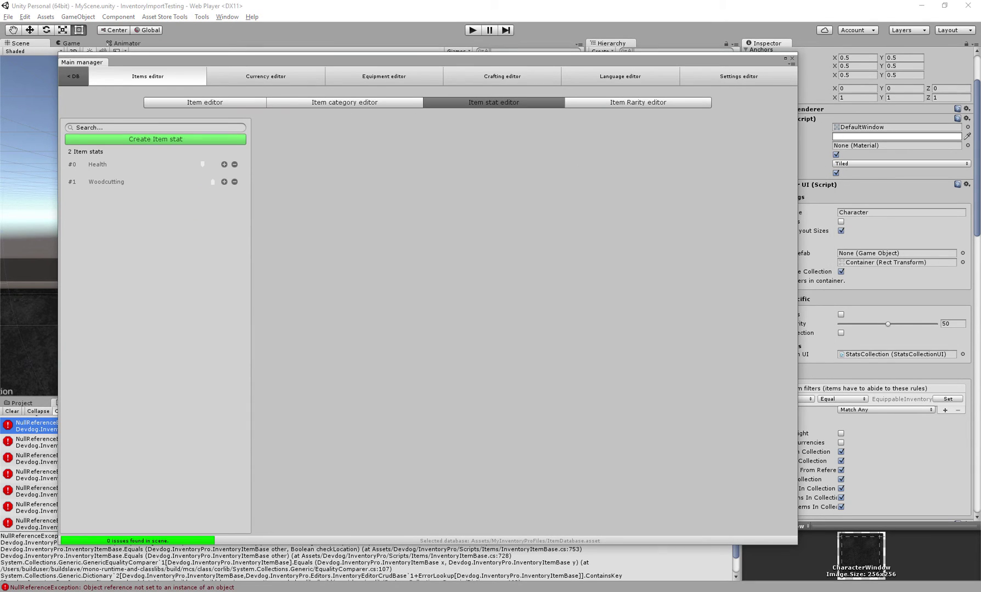
click(98, 164)
click(106, 181)
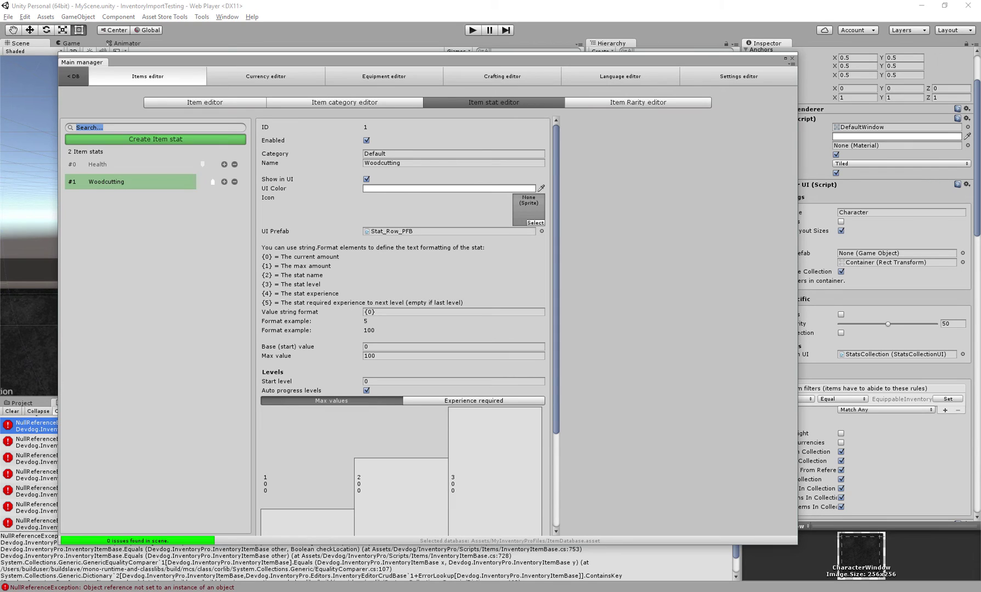
click(155, 138)
click(453, 163)
text(Sterngt)
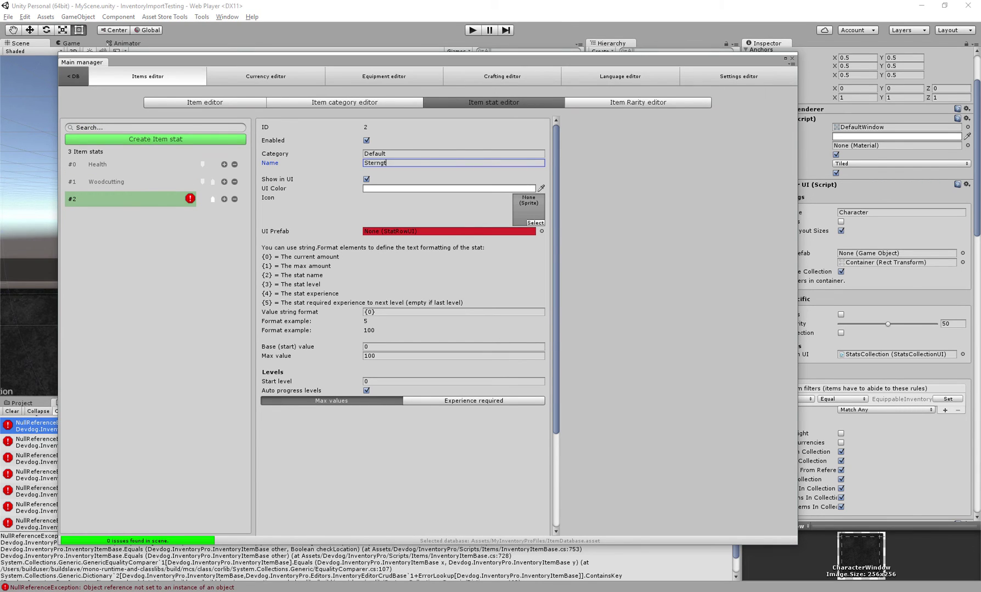
key(BackSpace)
key(BackSpace)
key(BackSpace)
key(BackSpace)
key(BackSpace)
key(BackSpace)
key(BackSpace)
text(Strength)
Give the Strength stat the Stat_Row_PFB UI prefab
click(542, 231)
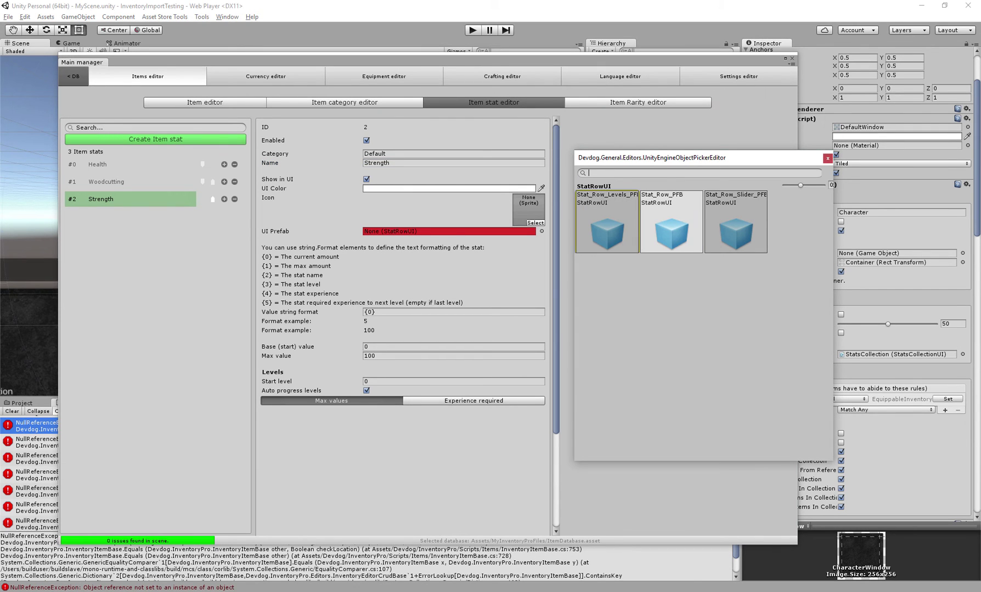
double_click(671, 222)
scroll(406, 291, down, 5)
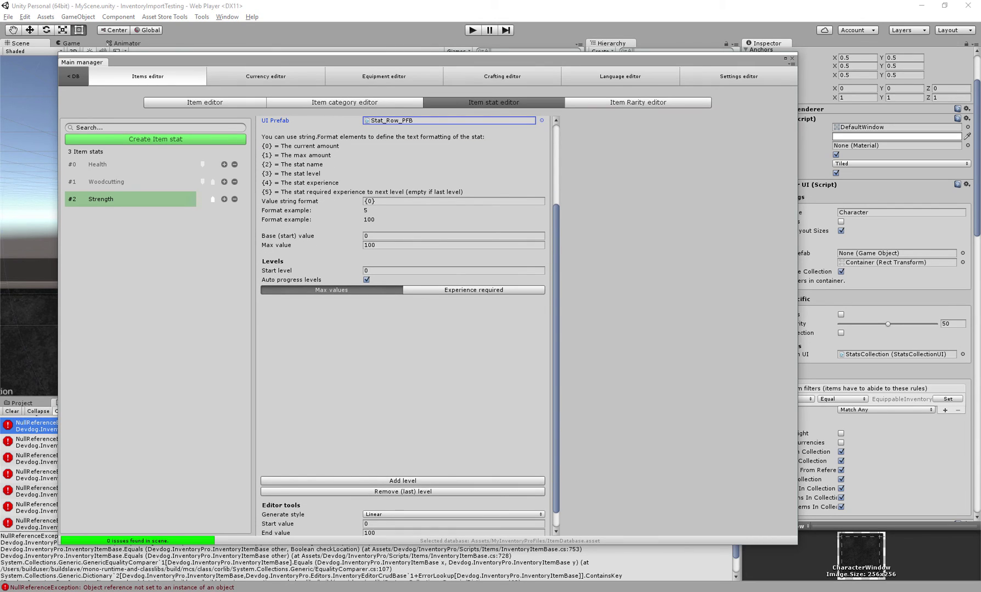
click(453, 235)
scroll(406, 324, down, 1)
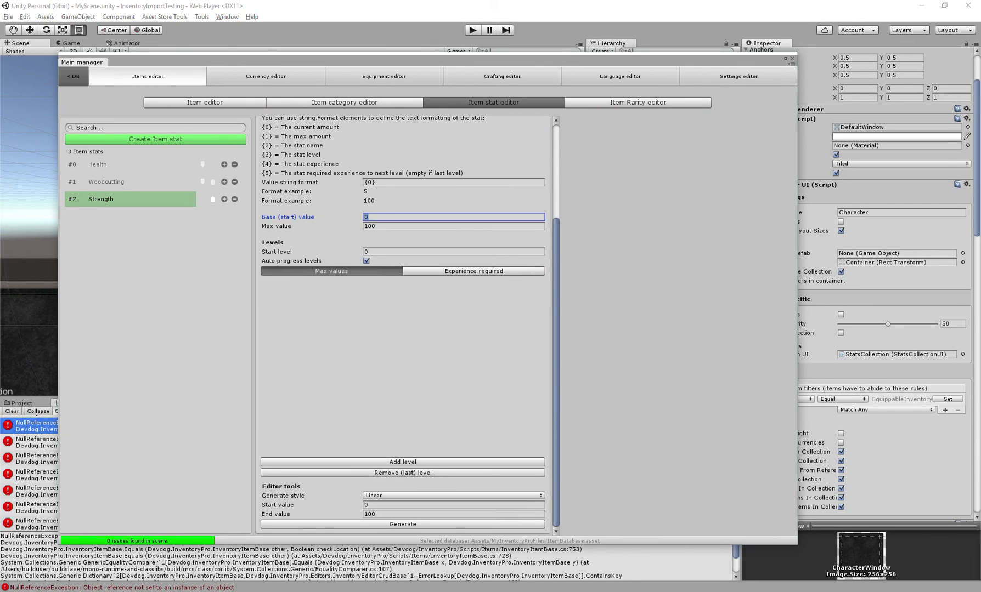
click(205, 102)
Assign Default_Strength to the Sword's stat entry with a value of 10
click(401, 341)
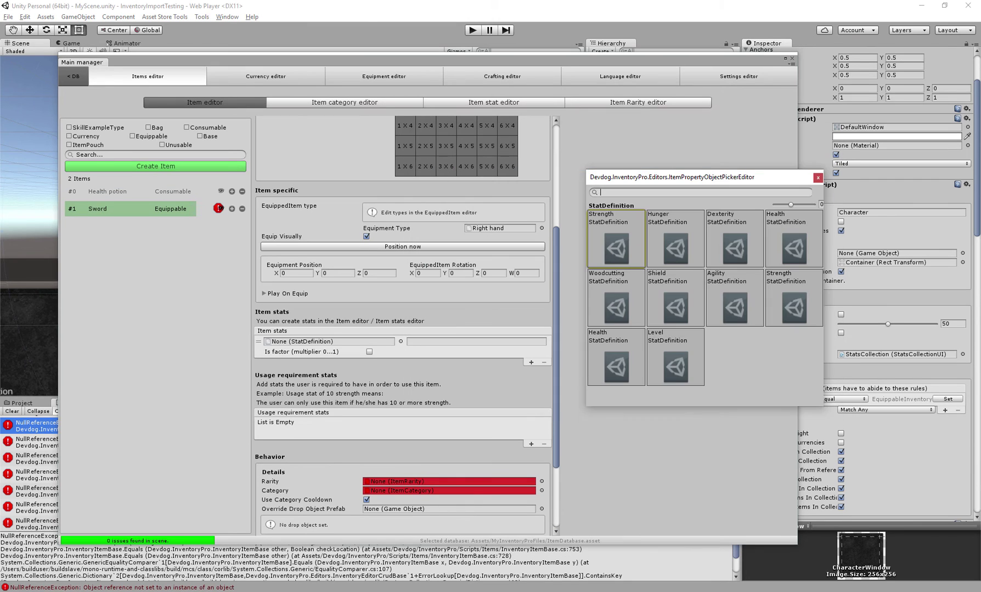
double_click(617, 239)
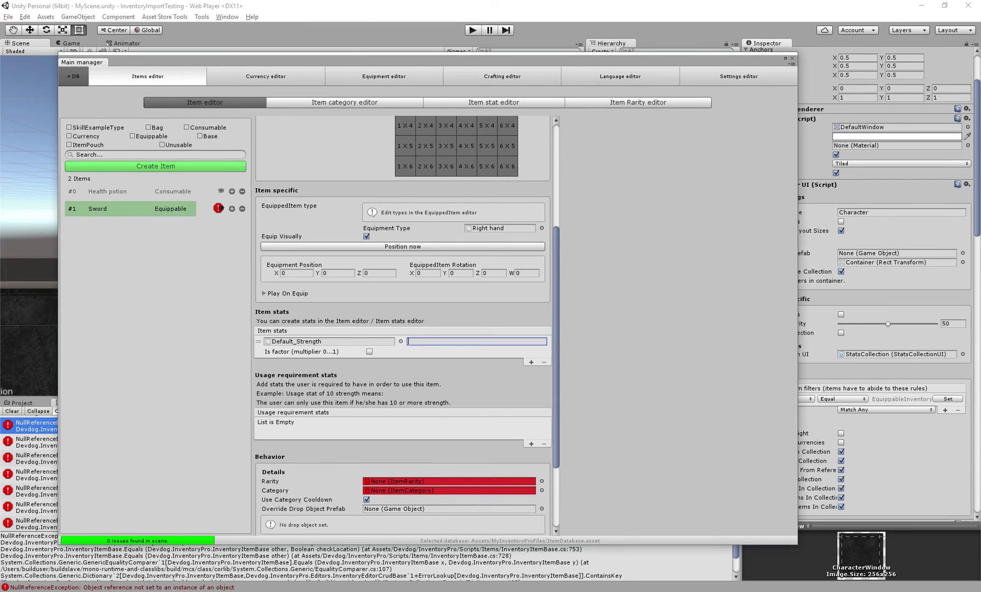
text(10)
scroll(403, 324, down, 4)
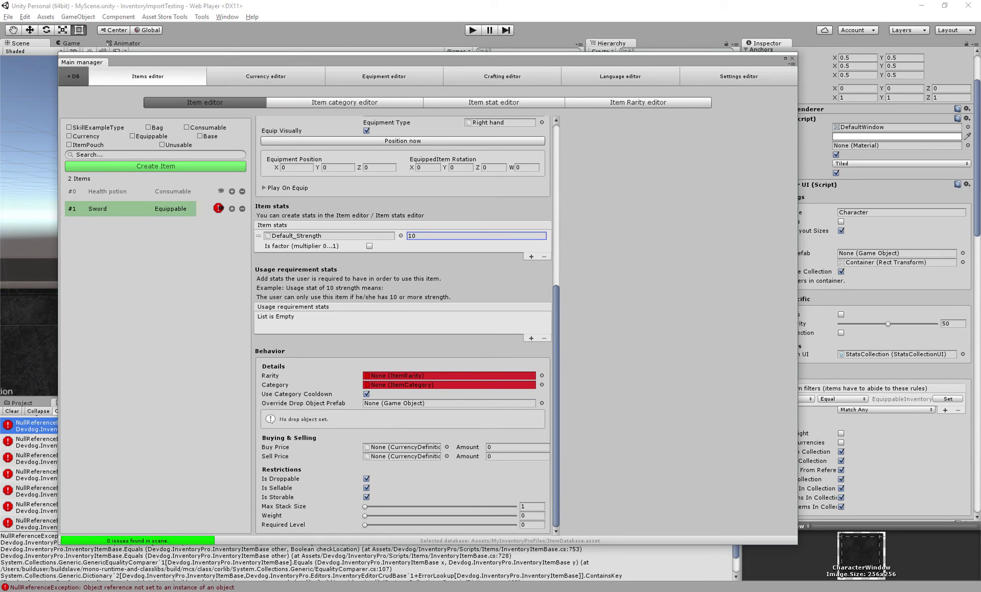
key(Return)
Set the Sword's rarity to Rare and its category to Weapons
click(541, 376)
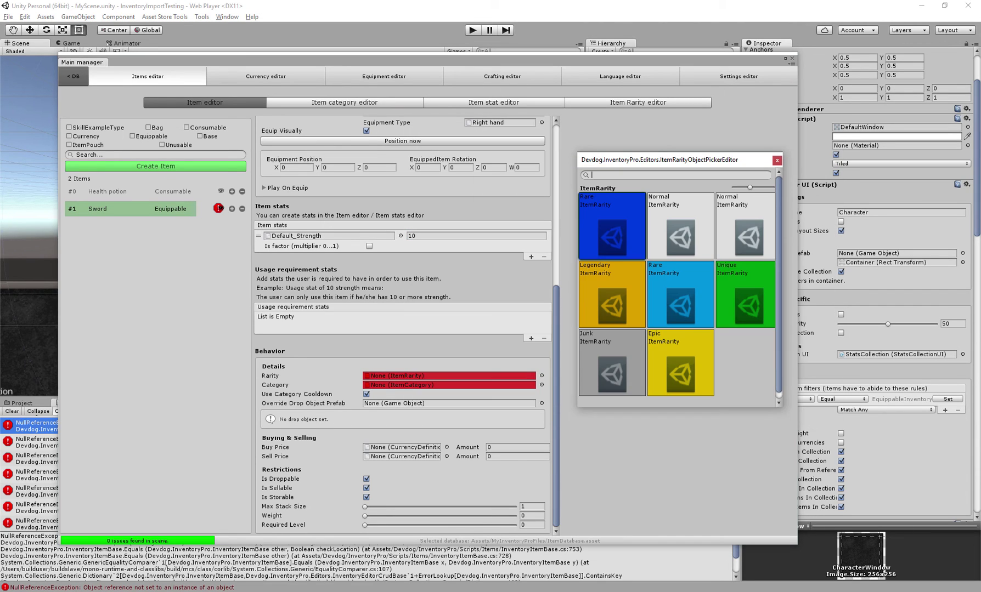
key(Return)
click(541, 385)
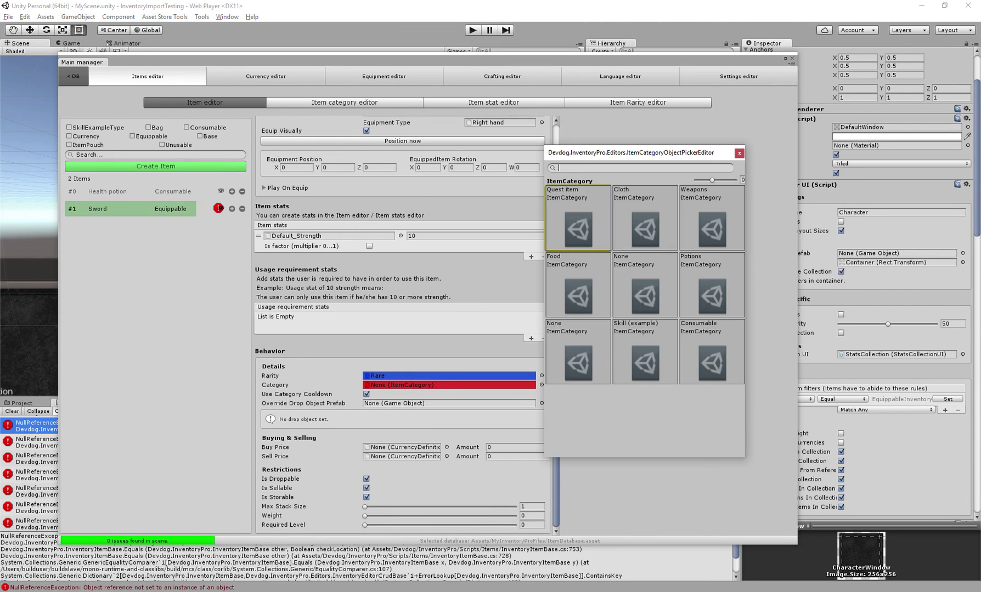
key(Return)
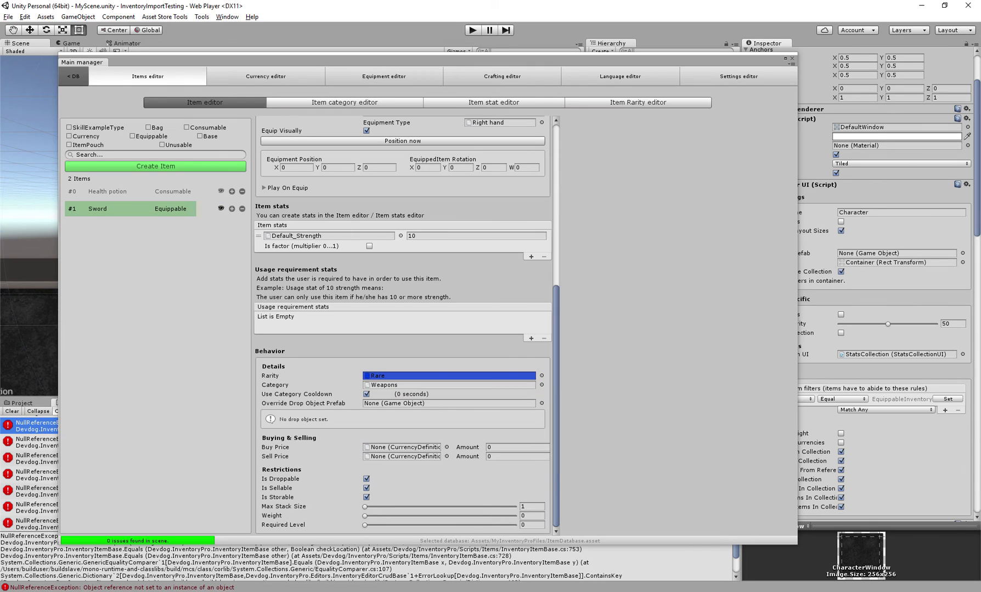
Name the new item category Weapons in the Item category editor
click(493, 102)
click(638, 102)
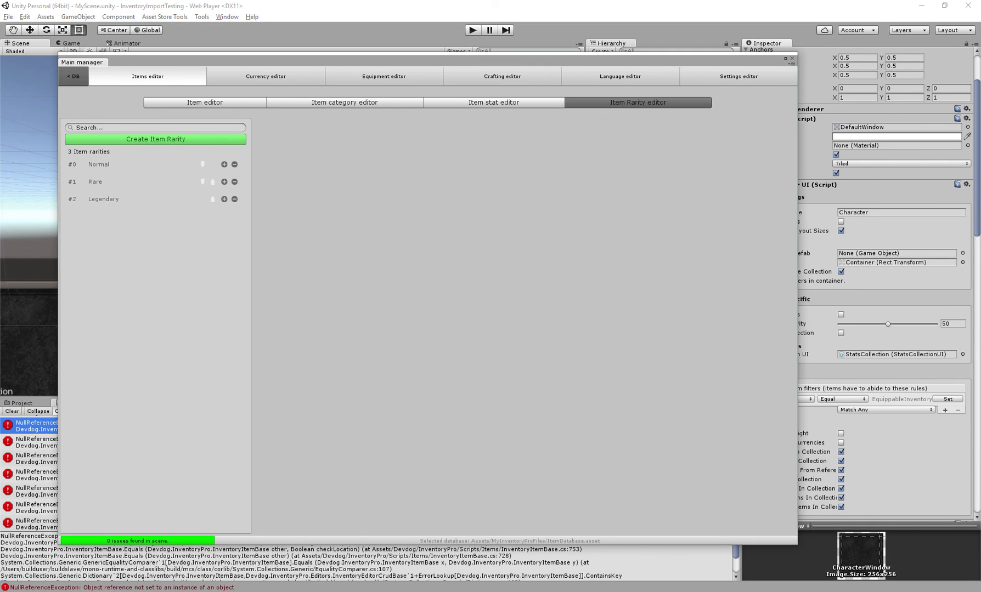
click(345, 102)
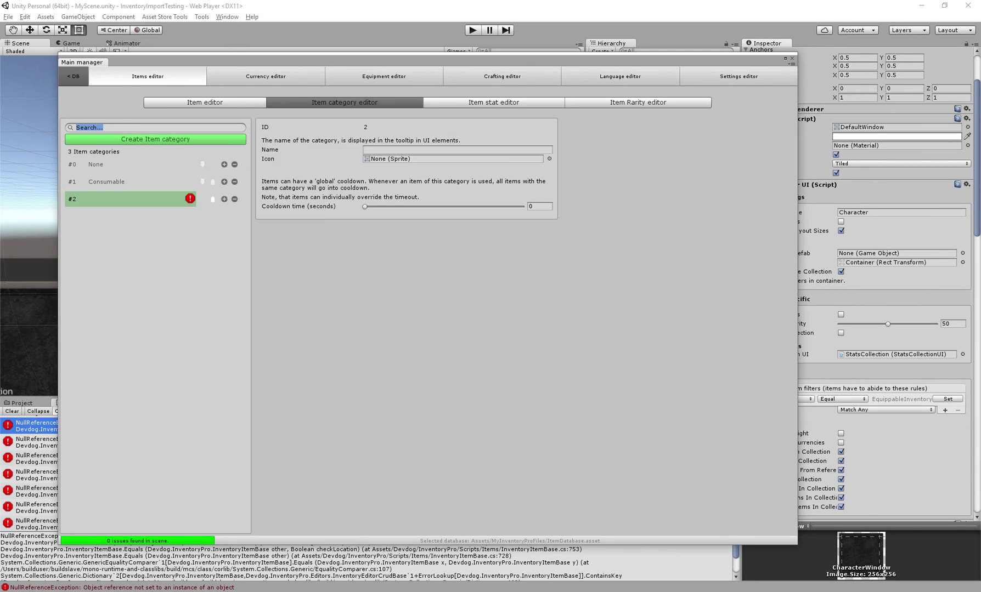
click(457, 150)
text(Weapons)
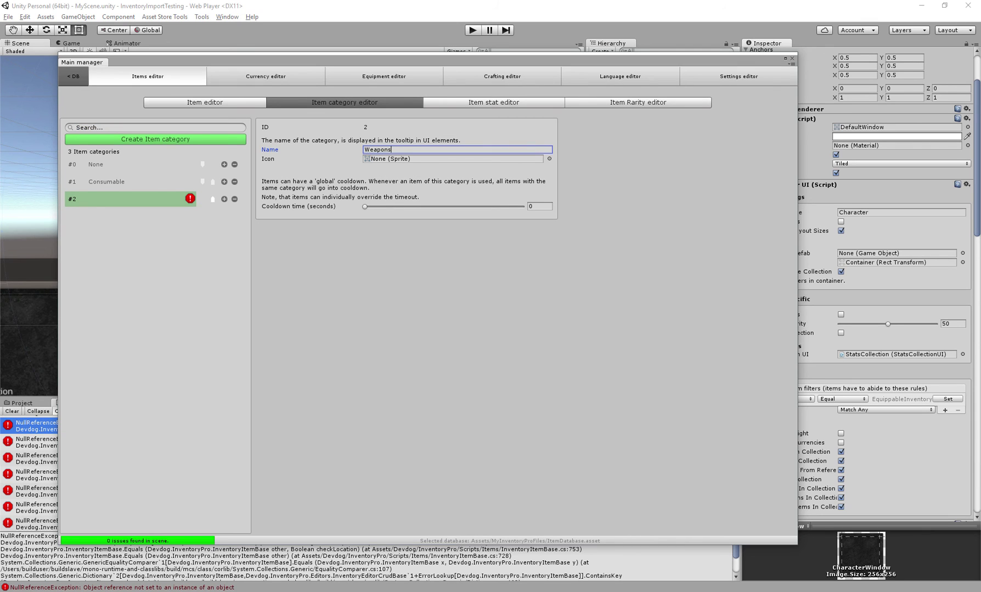
Reassign the Sword to the Weapons category
click(204, 102)
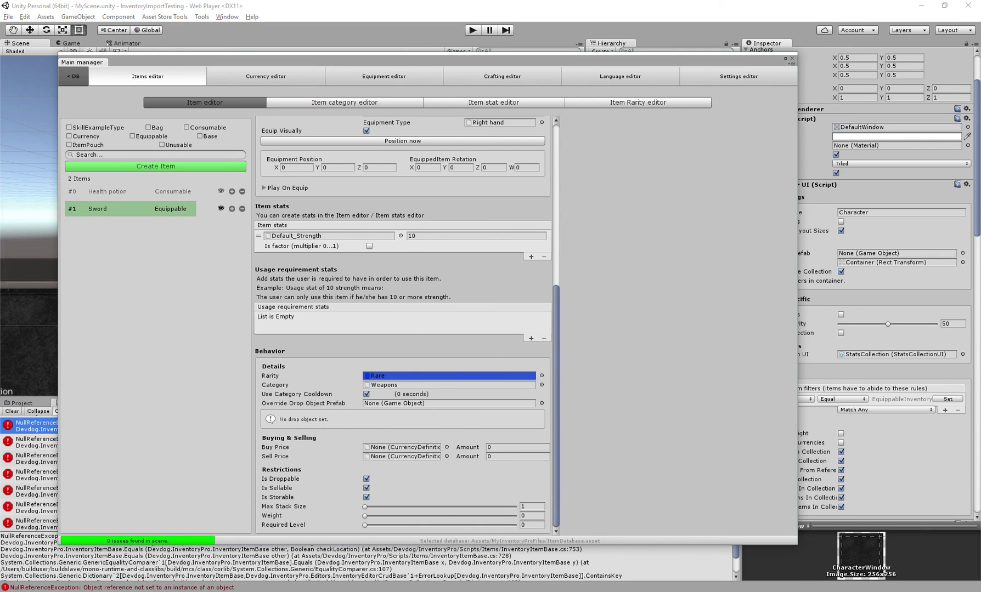
click(542, 384)
double_click(578, 217)
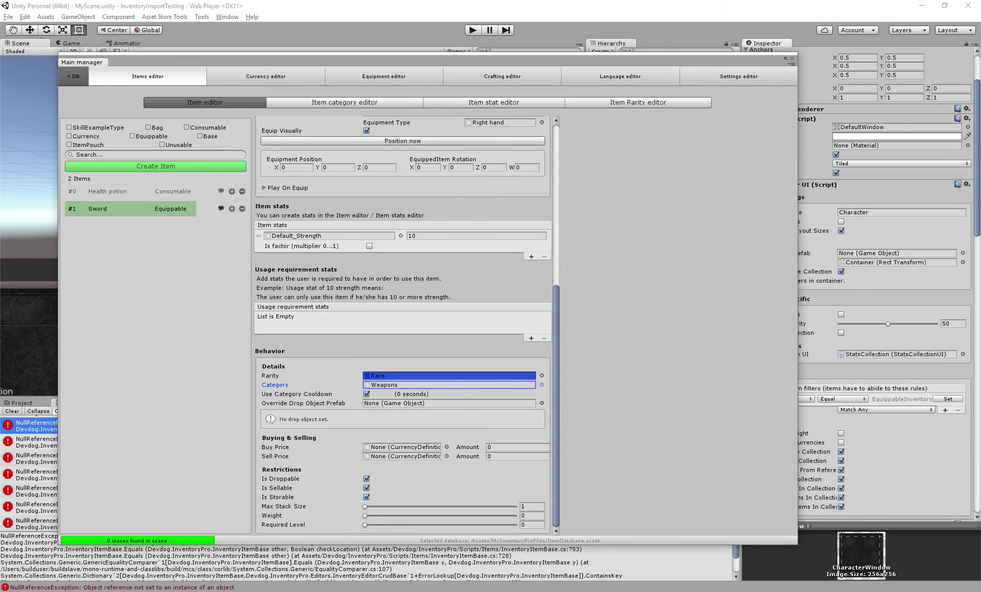
Set the Sword's weight to 4
click(402, 447)
click(402, 457)
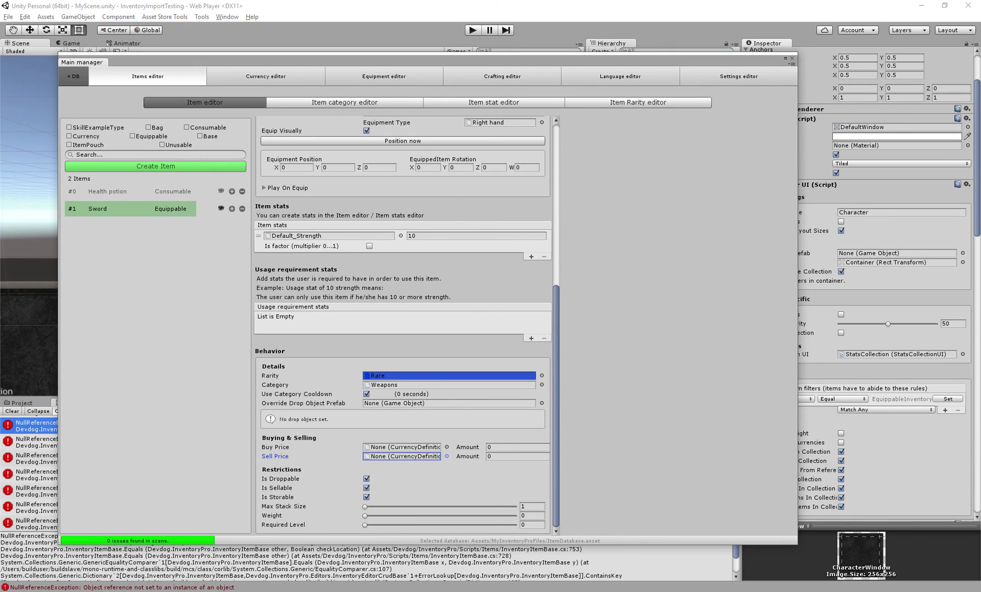
click(532, 506)
click(531, 515)
text(1)
key(BackSpace)
text(4)
scroll(403, 323, up, 10)
Close the Main manager and frame the health potion in the scene view
drag(82, 62, 379, 98)
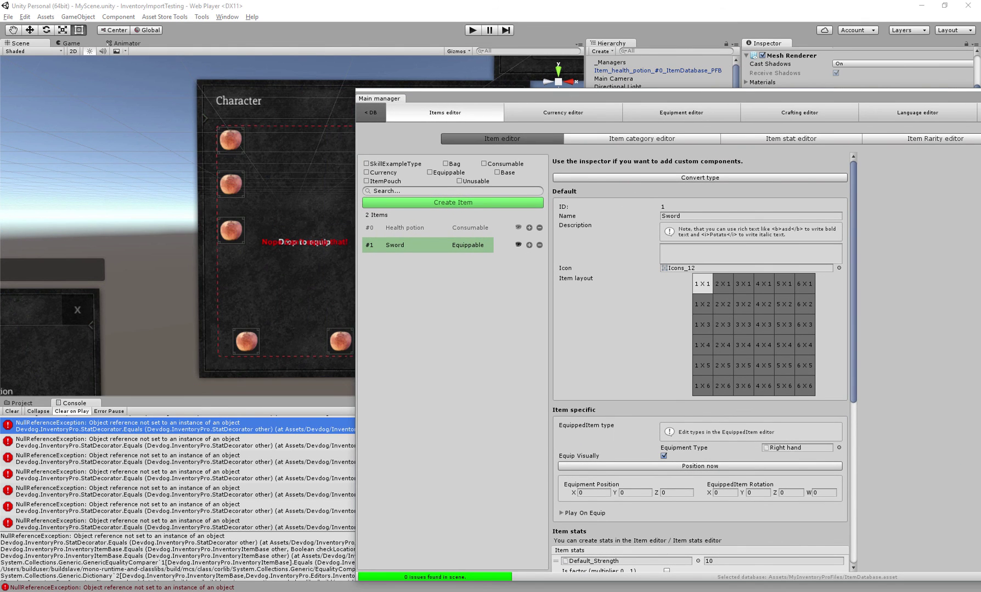
click(517, 244)
right_drag(329, 219, 277, 226)
click(613, 78)
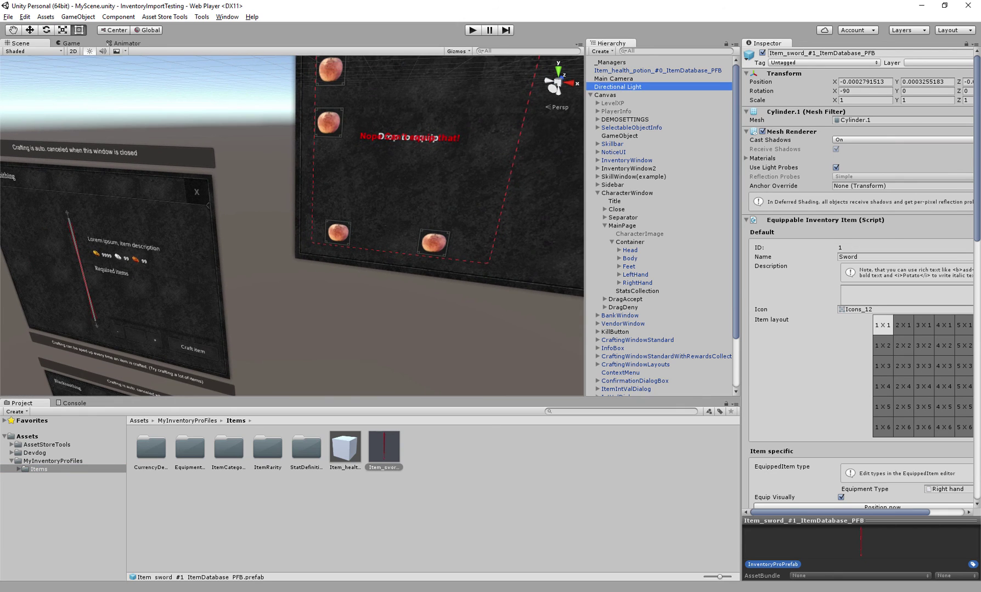
click(658, 70)
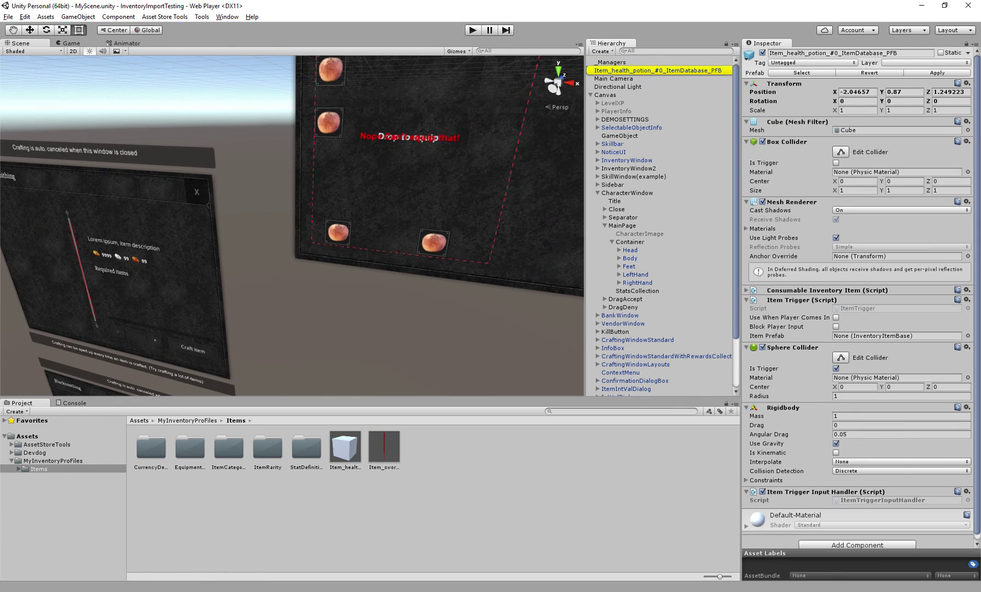
key(f)
Place the Item_sword prefab into the scene beside the health potion
drag(384, 447, 275, 368)
scroll(274, 367, down, 5)
scroll(291, 226, down, 3)
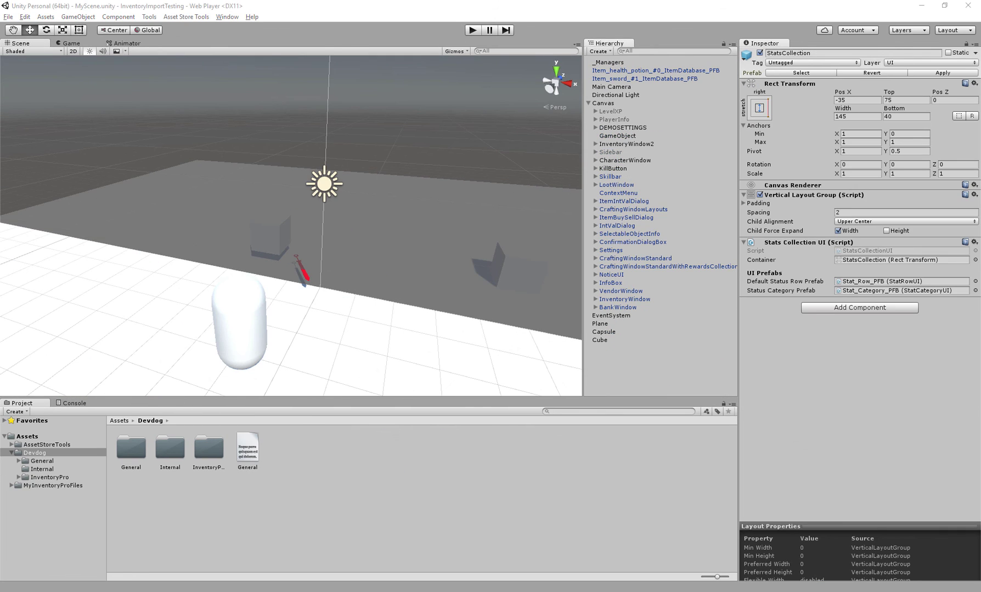
In play mode, equip the Sword from the inventory, raising Strength to 10/100
click(645, 78)
key(ctrl+p)
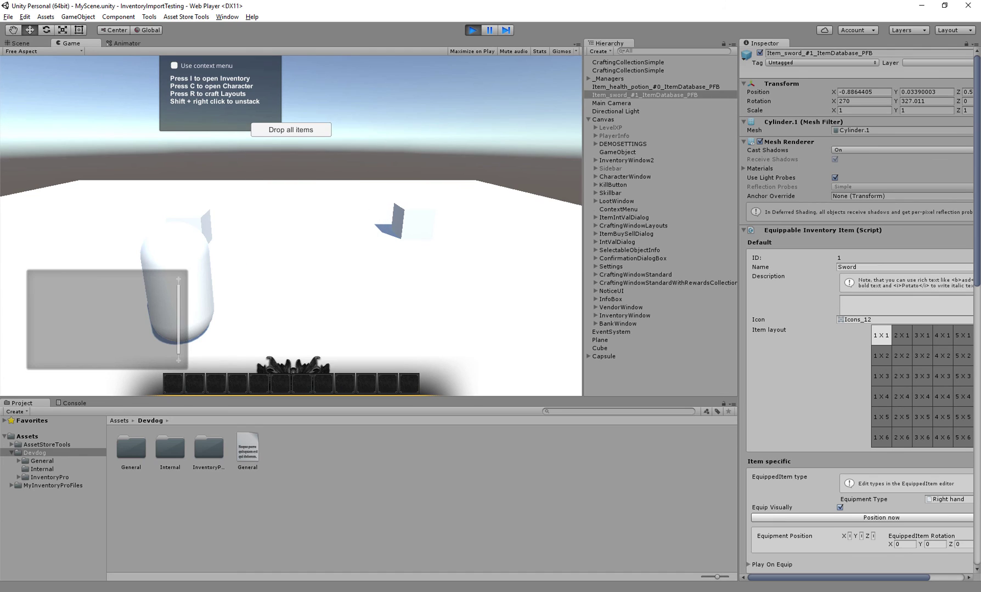
key(i)
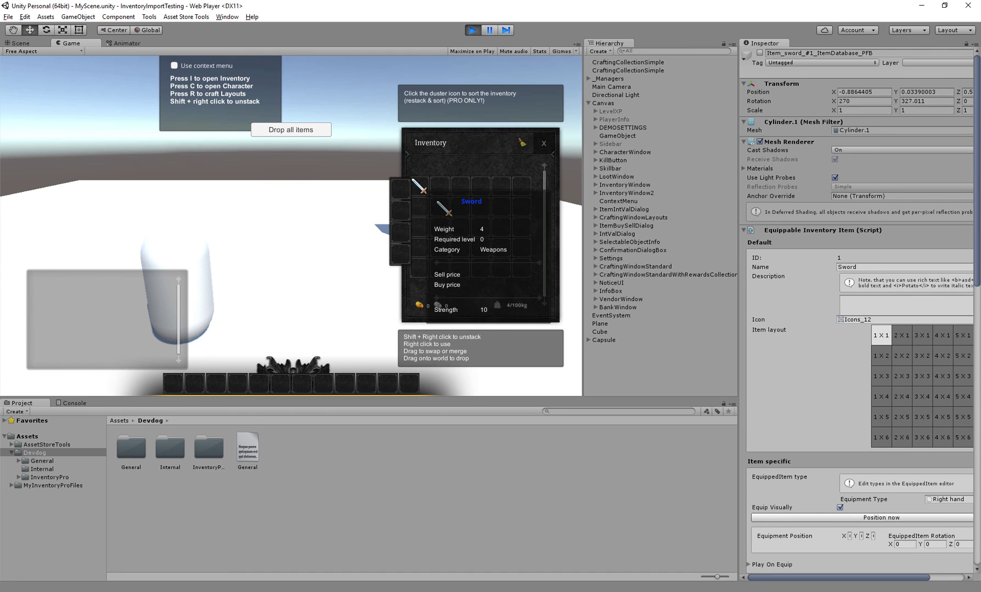
right_click(419, 186)
drag(286, 134, 239, 138)
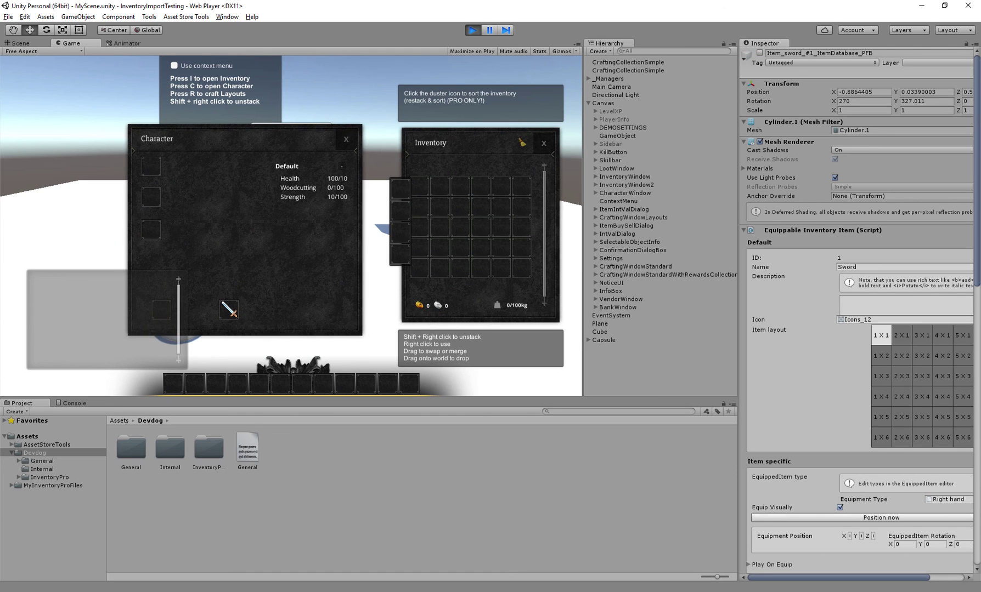